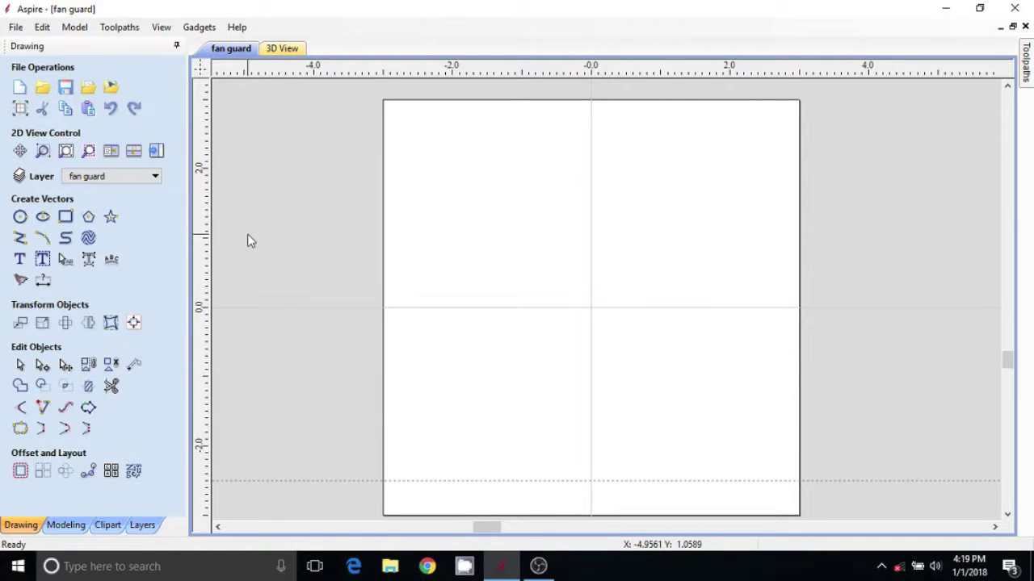
# Step: Confirm Job Setup as 6.0 × 6.0 inch material, 0.25 inch thick, with the datum at the centre
pyautogui.click(20, 109)
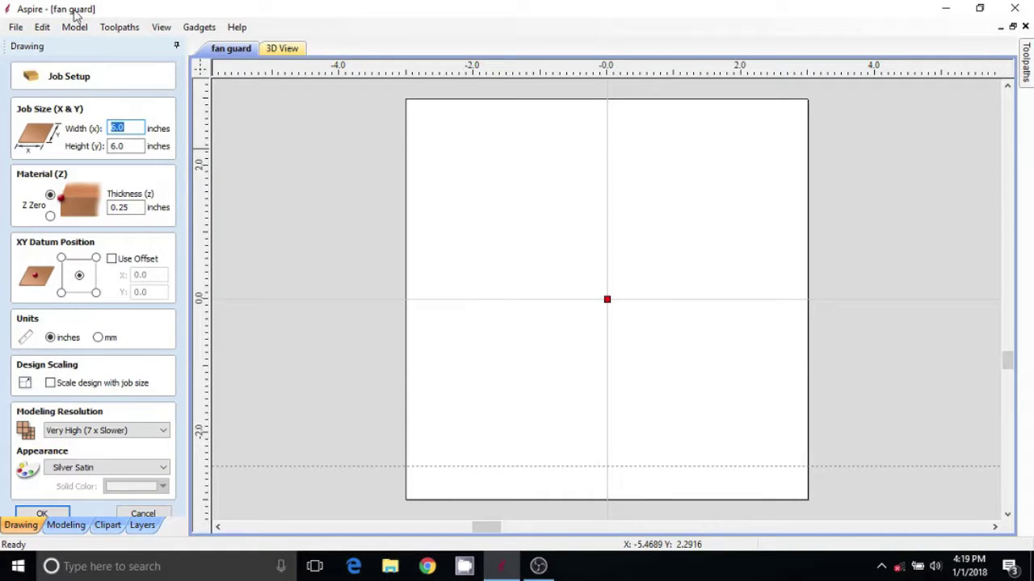
pyautogui.click(44, 515)
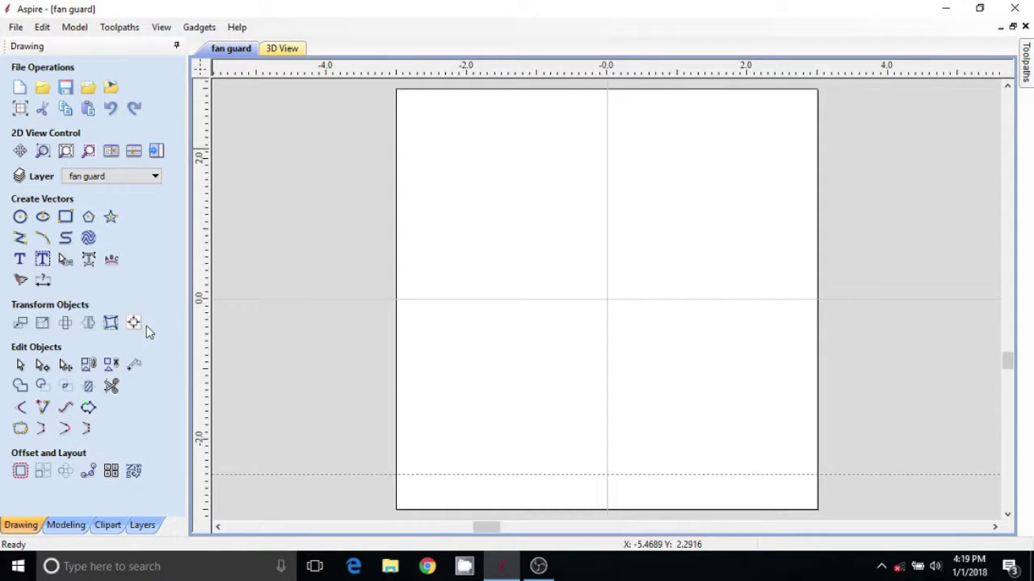
# Step: Draw circles centred at X 0, Y 0 with diameters 5.75 and 5.33 inches
pyautogui.click(15, 225)
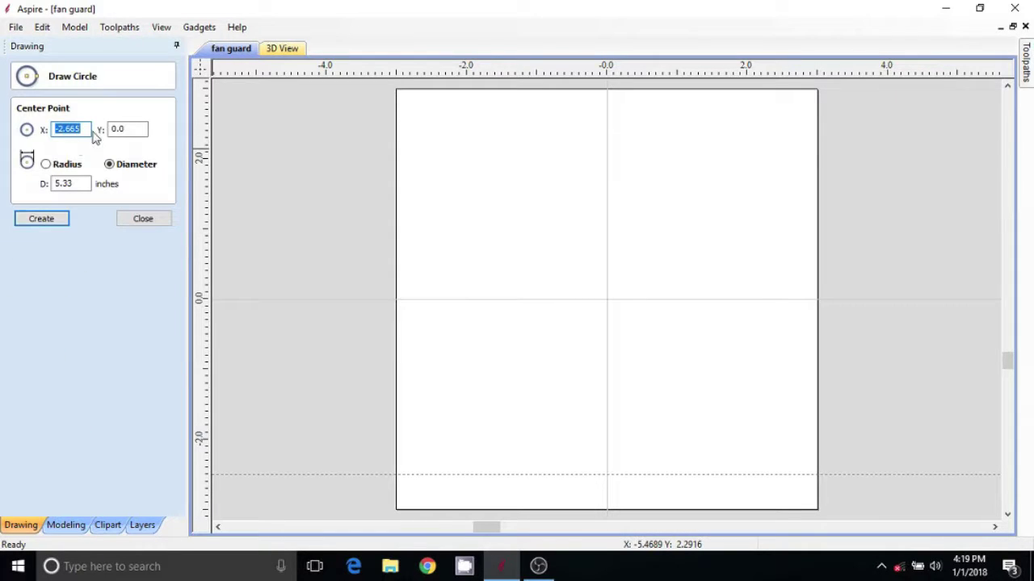
pyautogui.write('0')
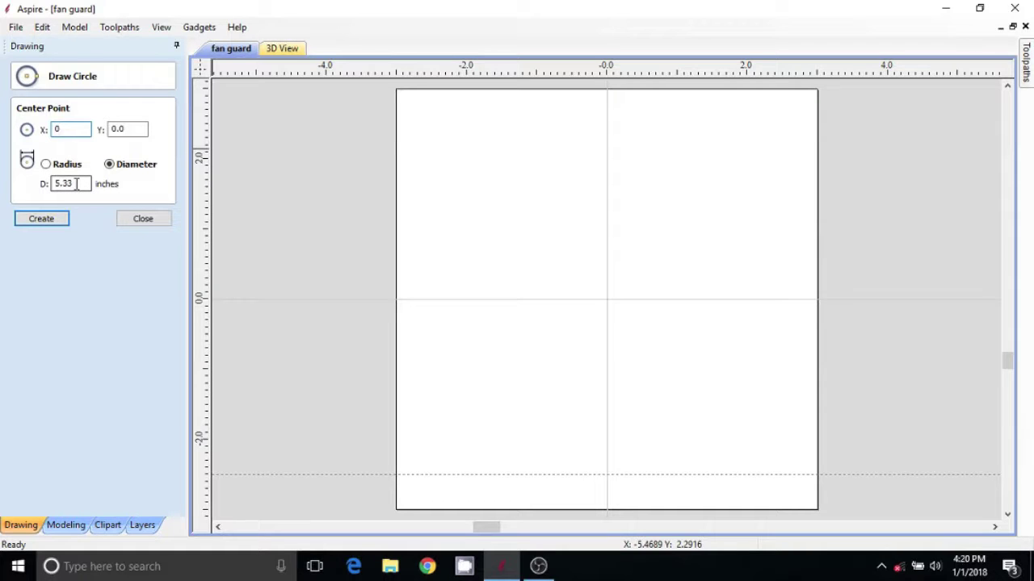
pyautogui.click(76, 184)
pyautogui.press('BackSpace')
pyautogui.press('BackSpace')
pyautogui.write('75')
pyautogui.click(45, 229)
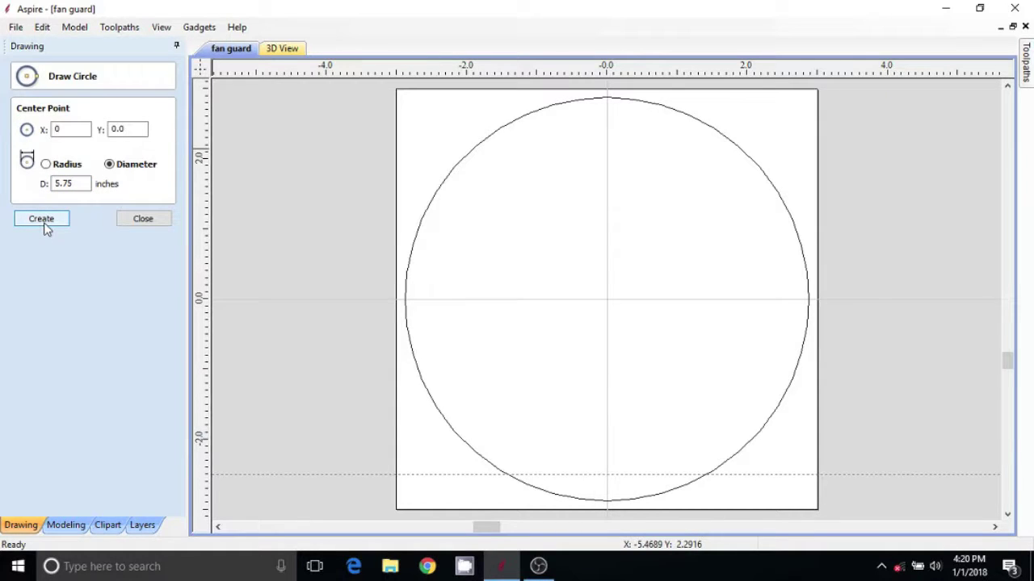
pyautogui.click(80, 184)
pyautogui.press('BackSpace')
pyautogui.press('BackSpace')
pyautogui.write('33')
pyautogui.click(41, 226)
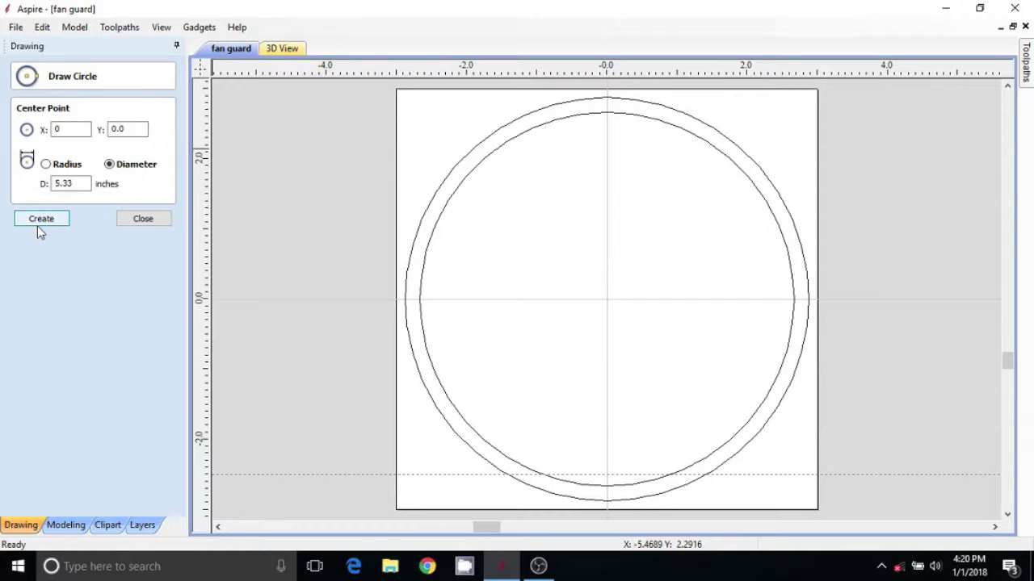
# Step: Add concentric 4.123-inch and 2.2-inch circles at the origin and close the circle tool
pyautogui.click(67, 182)
pyautogui.doubleClick(78, 185)
pyautogui.write('4.123')
pyautogui.click(37, 220)
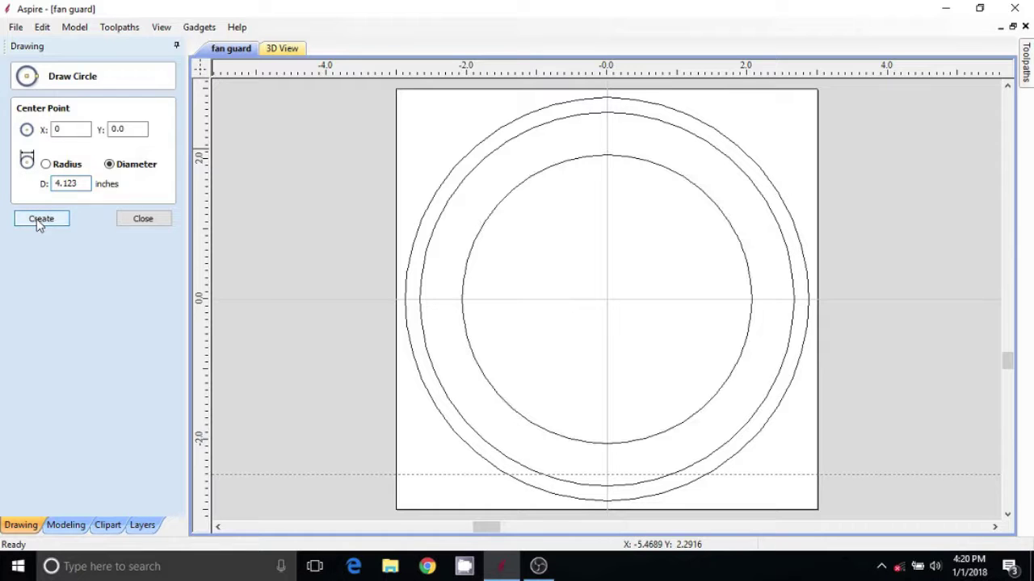
pyautogui.hotkey('shift', 'Tab')
pyautogui.write('2.2')
pyautogui.press('Return')
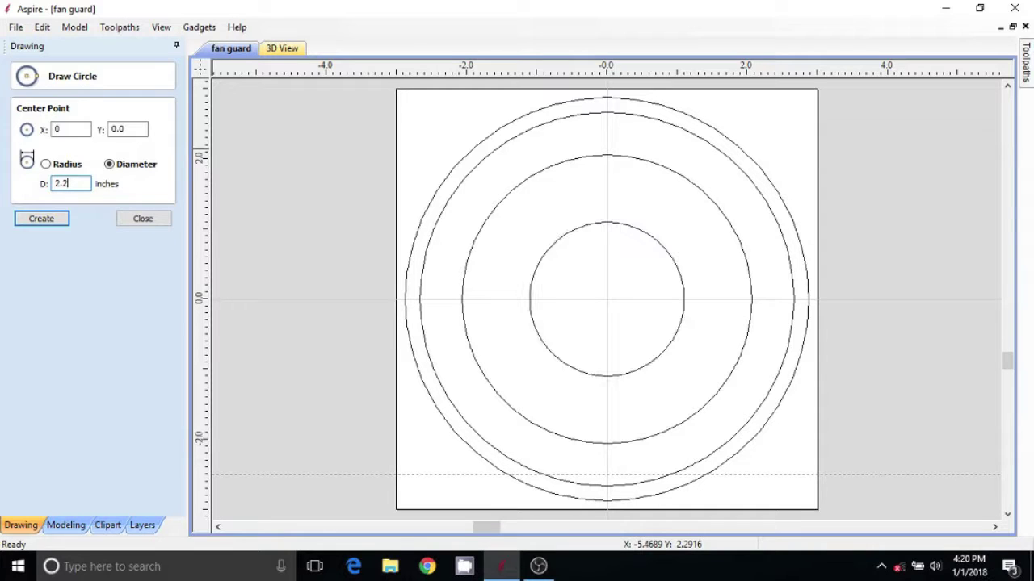
pyautogui.click(136, 222)
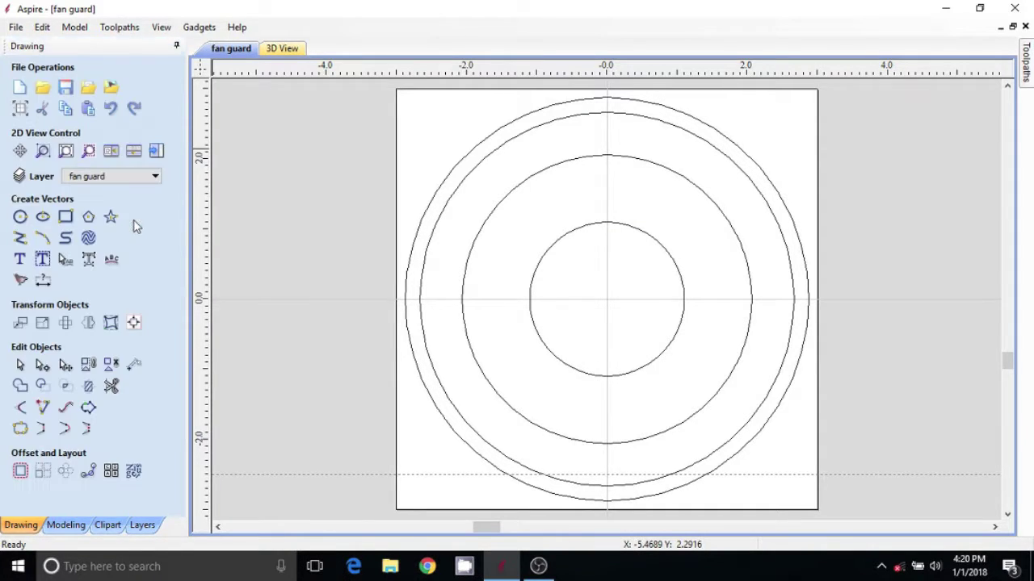
# Step: Paste a 0.8663-inch circle, centre it, and nudge it up and left onto the 4.123-inch circle
pyautogui.rightClick(587, 294)
pyautogui.click(621, 226)
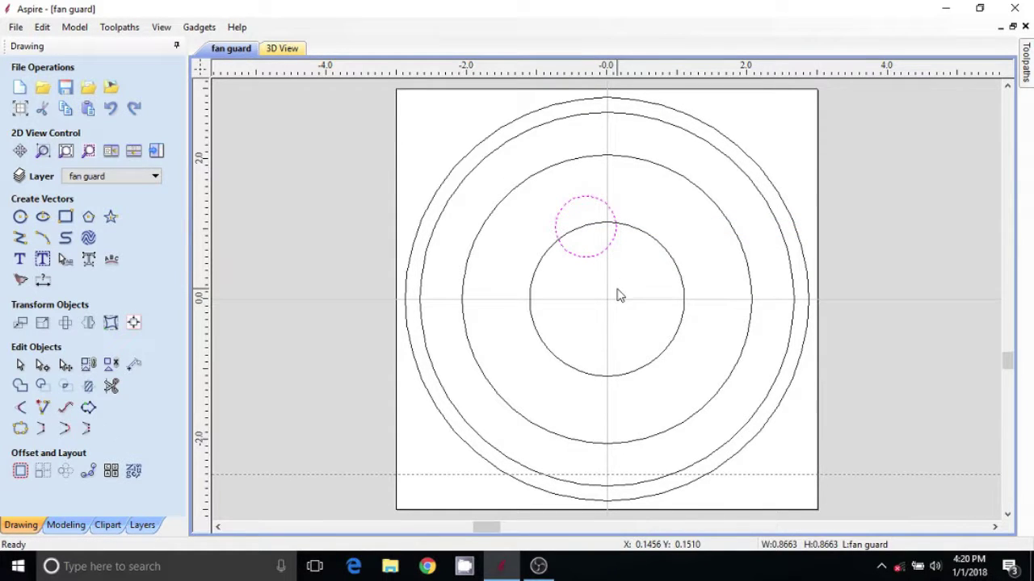
pyautogui.press('F9')
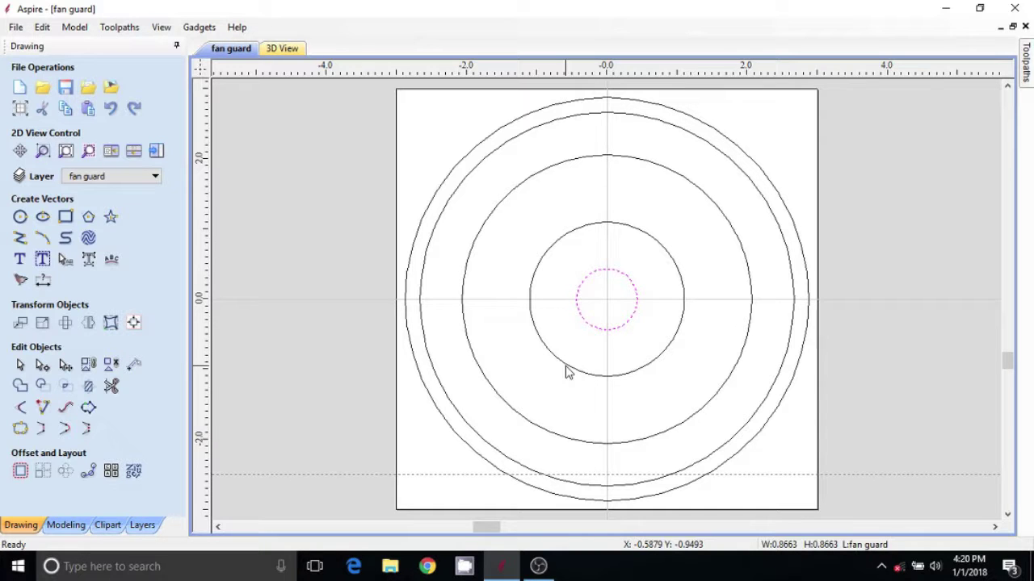
pyautogui.press('Up')
pyautogui.press('Up')
pyautogui.press('Up')
pyautogui.press('Up')
pyautogui.press('Up')
pyautogui.press('Up')
pyautogui.press('Up')
pyautogui.press('Up')
pyautogui.press('Up')
pyautogui.press('Up')
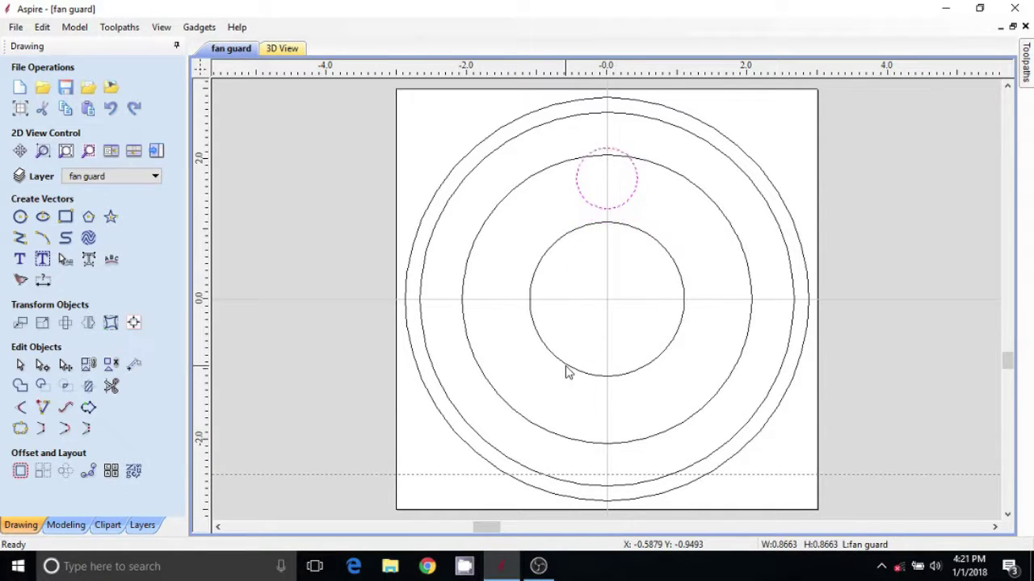
pyautogui.press('Up')
pyautogui.press('Up')
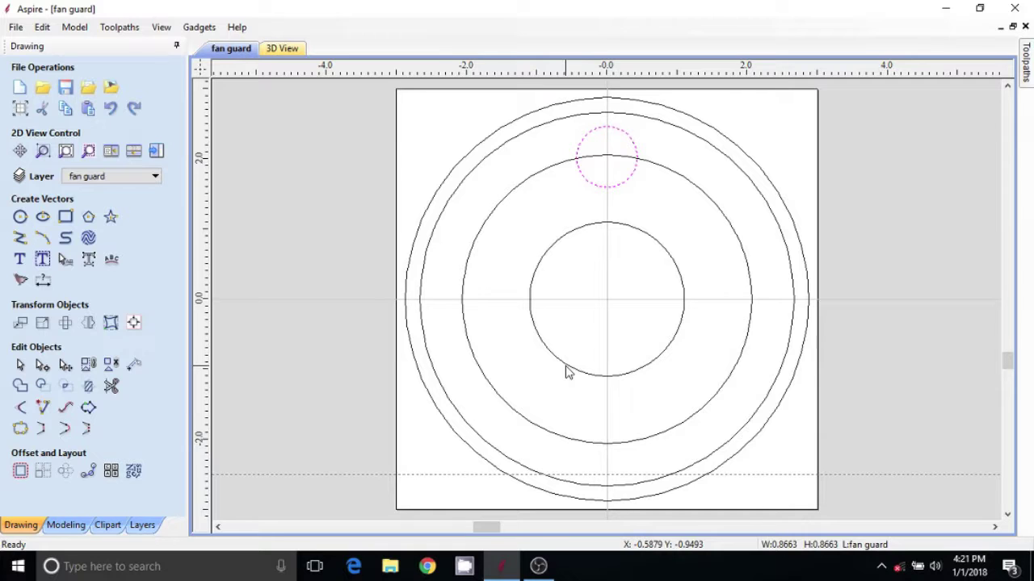
pyautogui.press('Left')
pyautogui.press('Left')
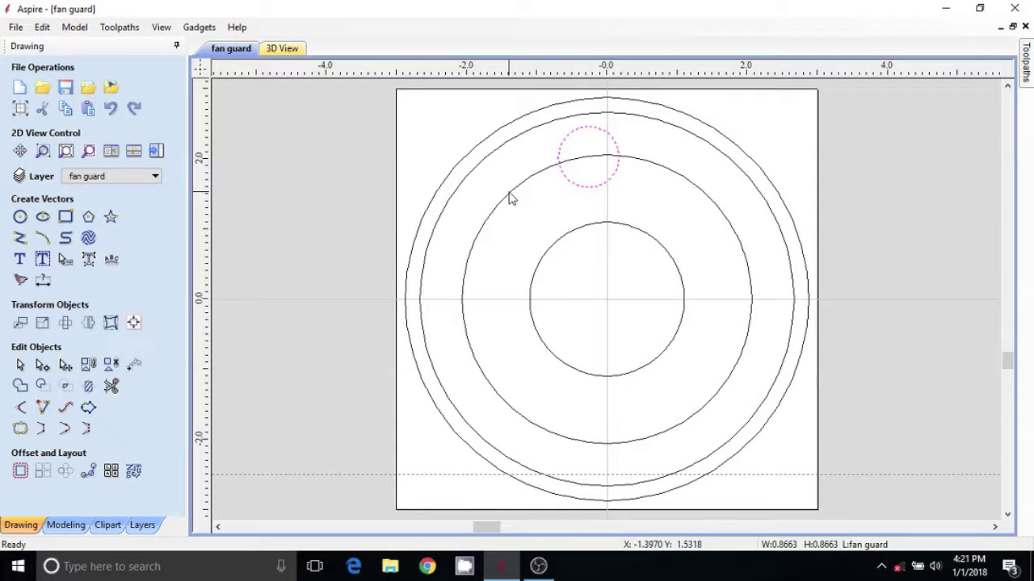
pyautogui.keyDown('shift'); pyautogui.click(509, 198); pyautogui.keyUp('shift')
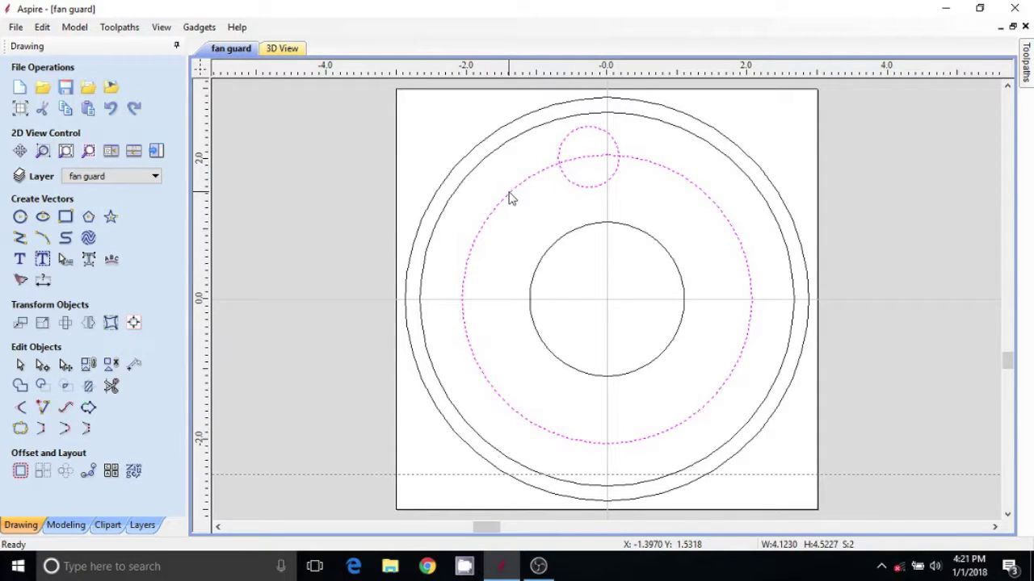
# Step: Copy the small circle 12 times evenly along the 4.123-inch circle with Copy Along Vectors
pyautogui.click(87, 472)
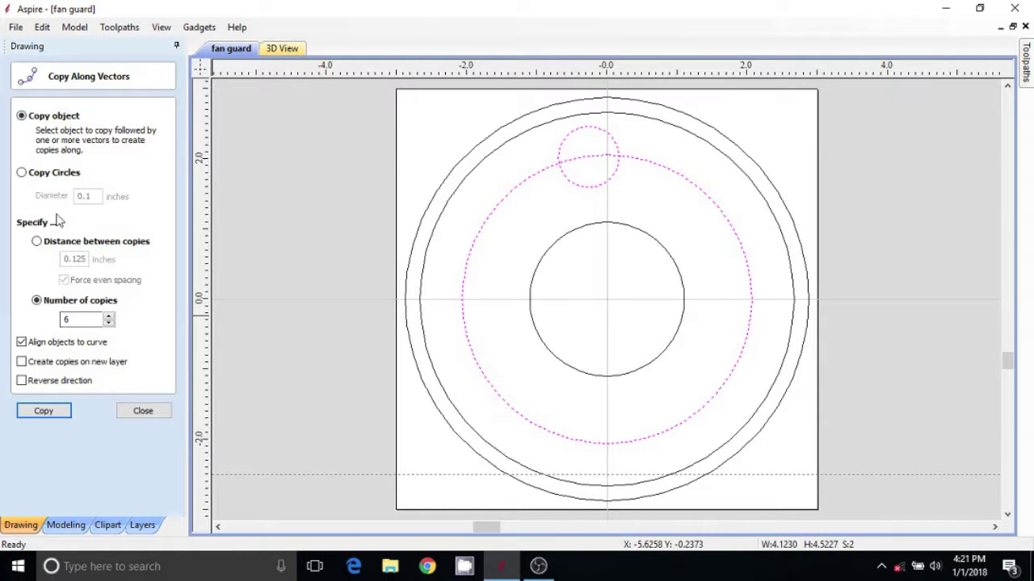
pyautogui.click(108, 317)
pyautogui.click(108, 316)
pyautogui.click(108, 317)
pyautogui.click(108, 316)
pyautogui.click(108, 317)
pyautogui.click(109, 316)
pyautogui.click(46, 411)
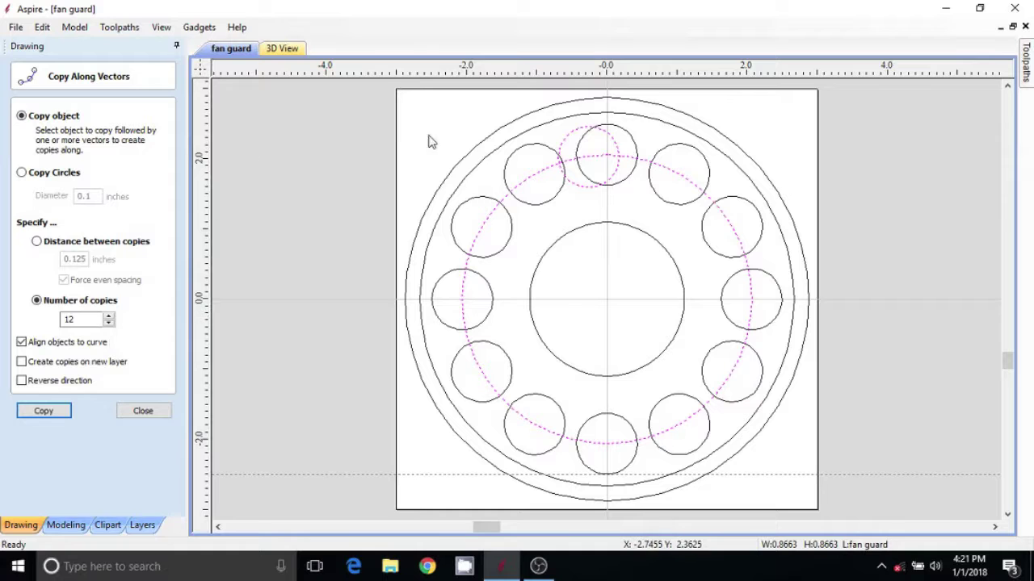
pyautogui.click(143, 411)
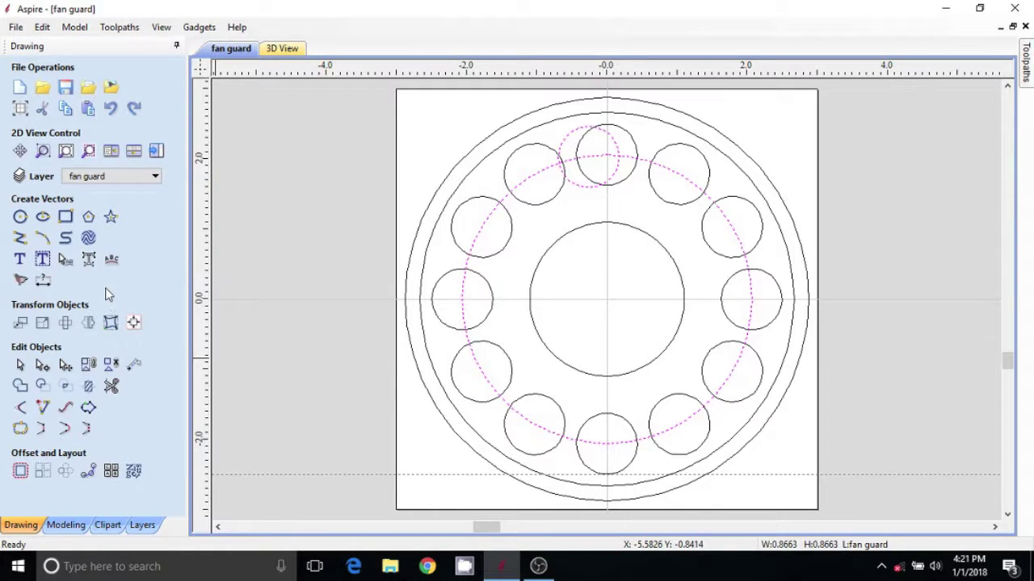
# Step: Measure the gap between neighbouring holes (~0.21 in) and from a hole to the 5.33-inch ring (~0.17 in)
pyautogui.click(134, 364)
pyautogui.scroll(5, 503, 198)
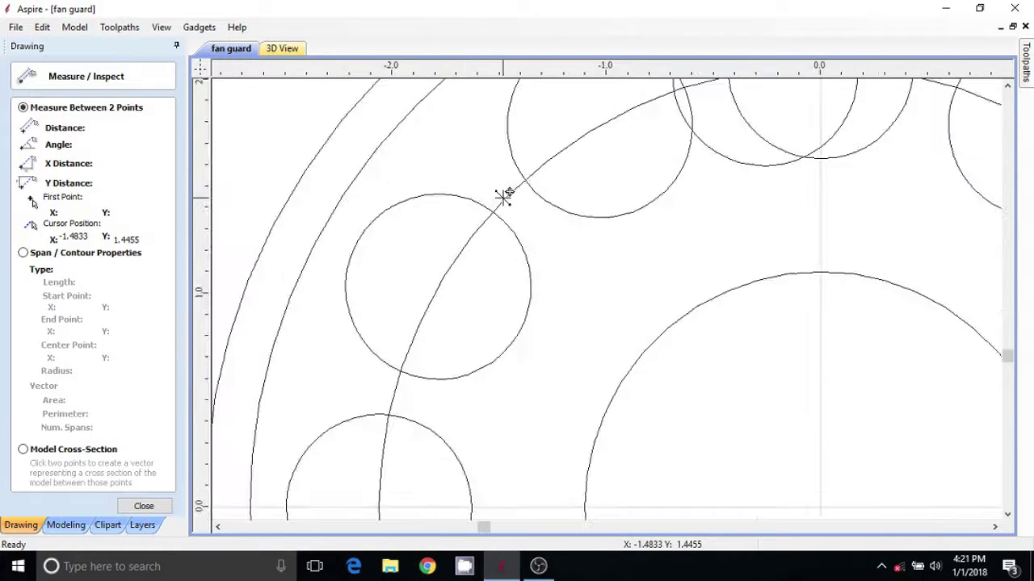
pyautogui.moveTo(479, 232); pyautogui.dragTo(555, 154)
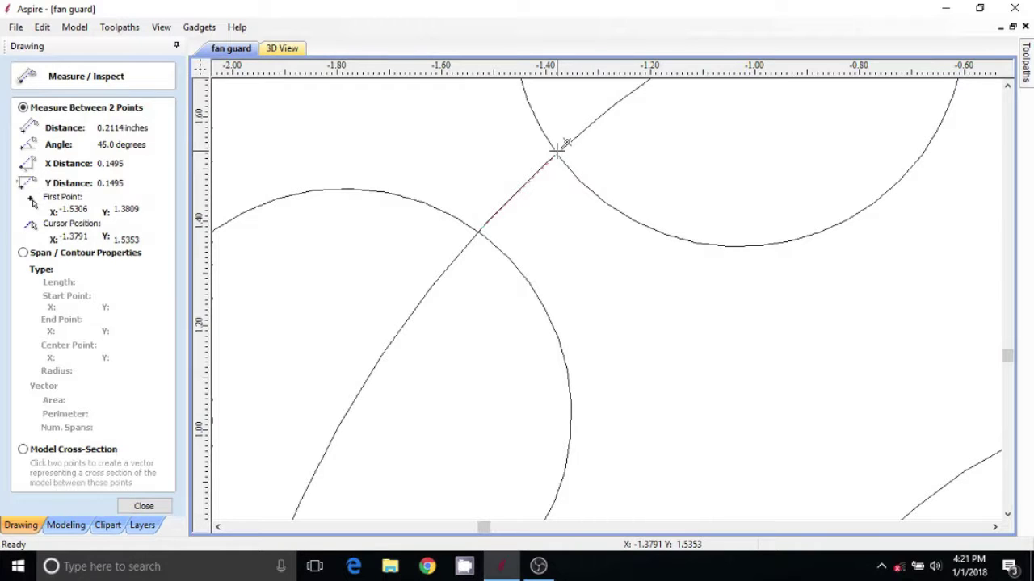
pyautogui.scroll(-5, 555, 154)
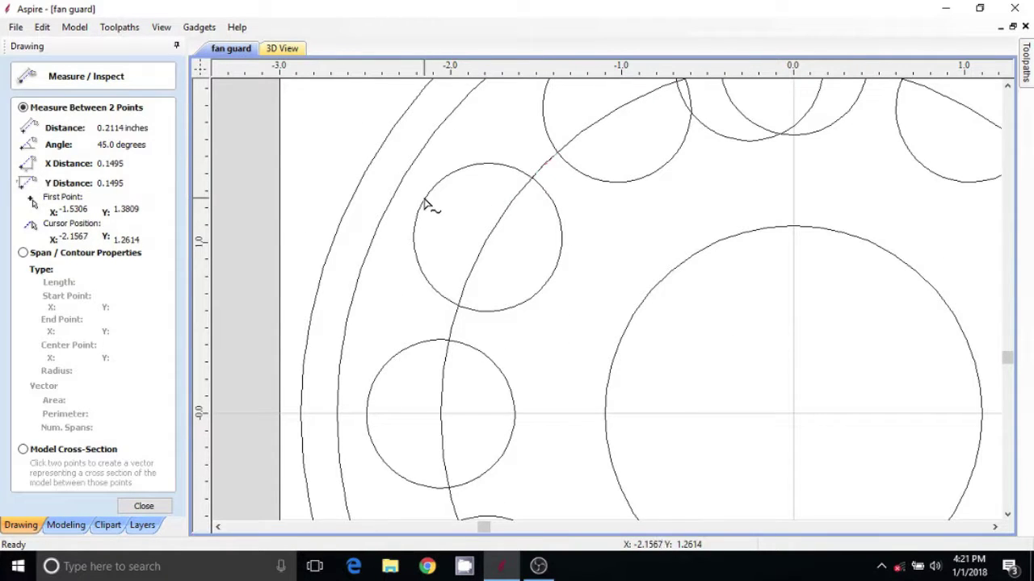
pyautogui.moveTo(423, 201); pyautogui.dragTo(396, 193)
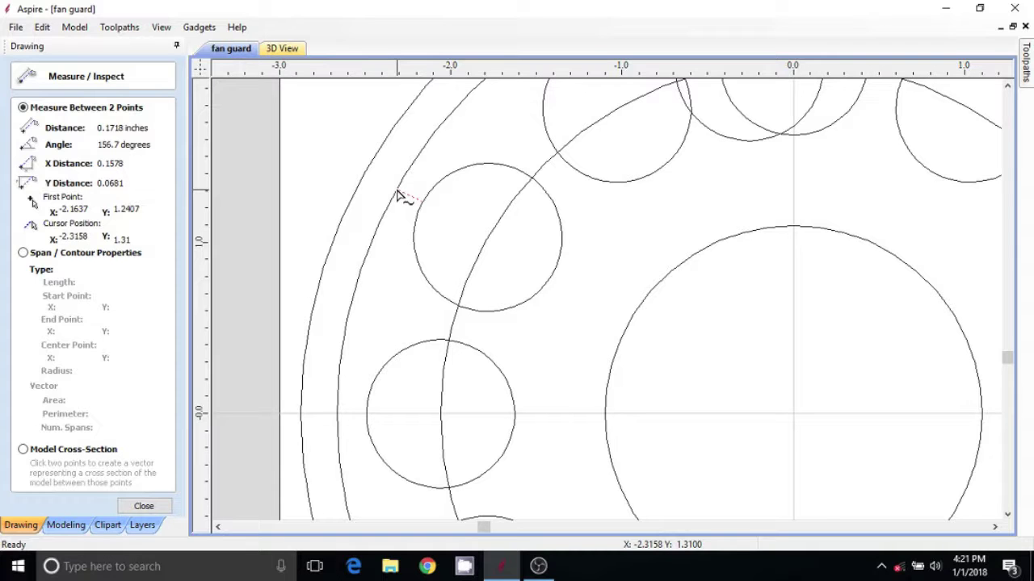
pyautogui.scroll(-2, 581, 233)
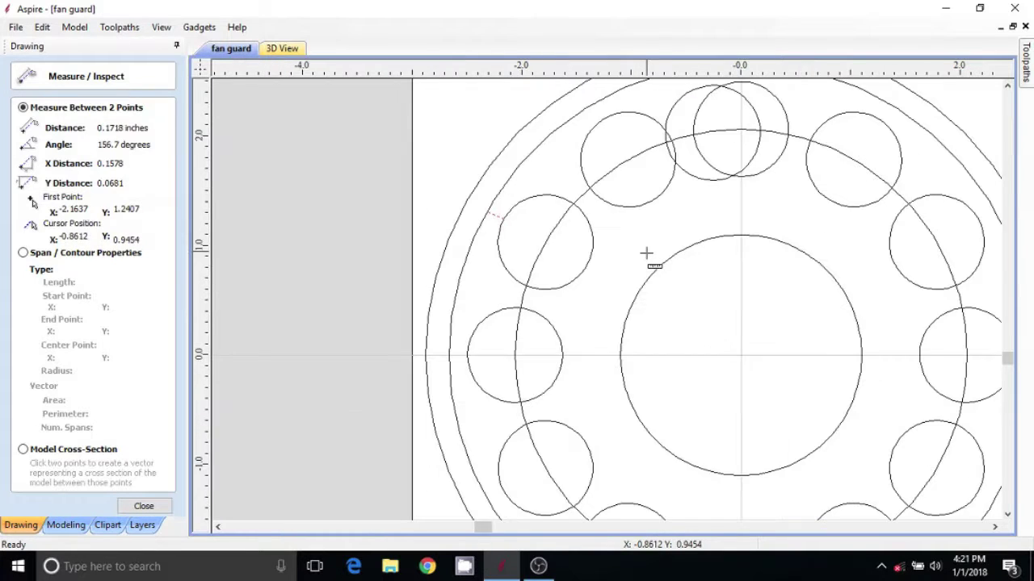
pyautogui.click(629, 219)
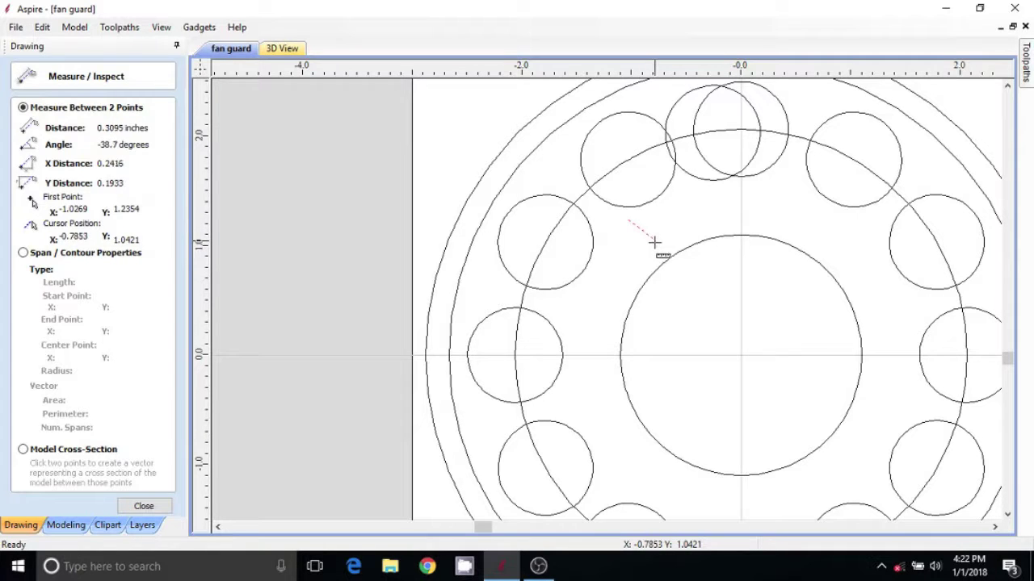
pyautogui.press('Escape')
# Step: Nudge the small circle down onto the 2.2-inch circle and copy it 6 times around it
pyautogui.scroll(-4, 589, 259)
pyautogui.scroll(3, 510, 269)
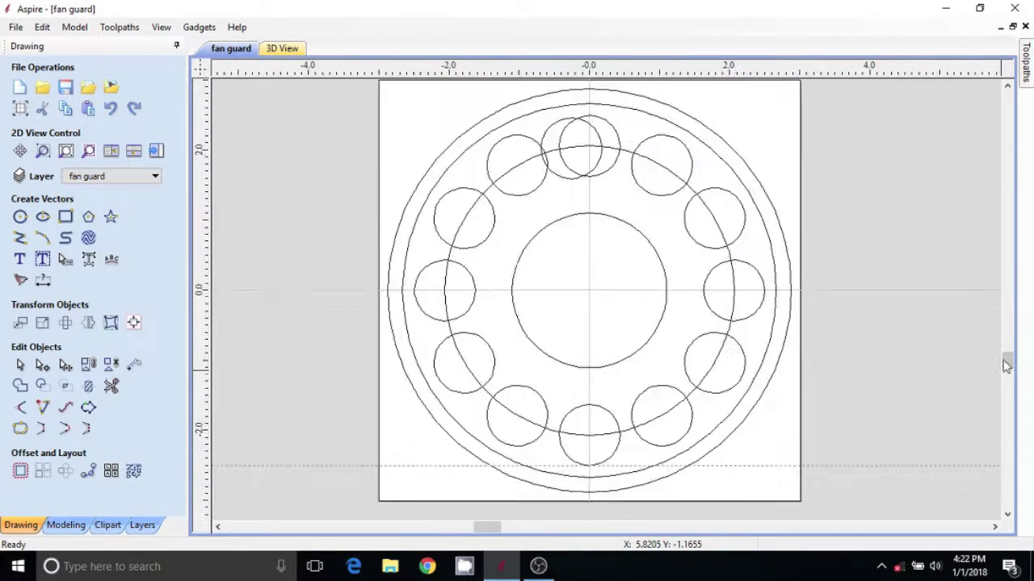
pyautogui.scroll(-2, 510, 269)
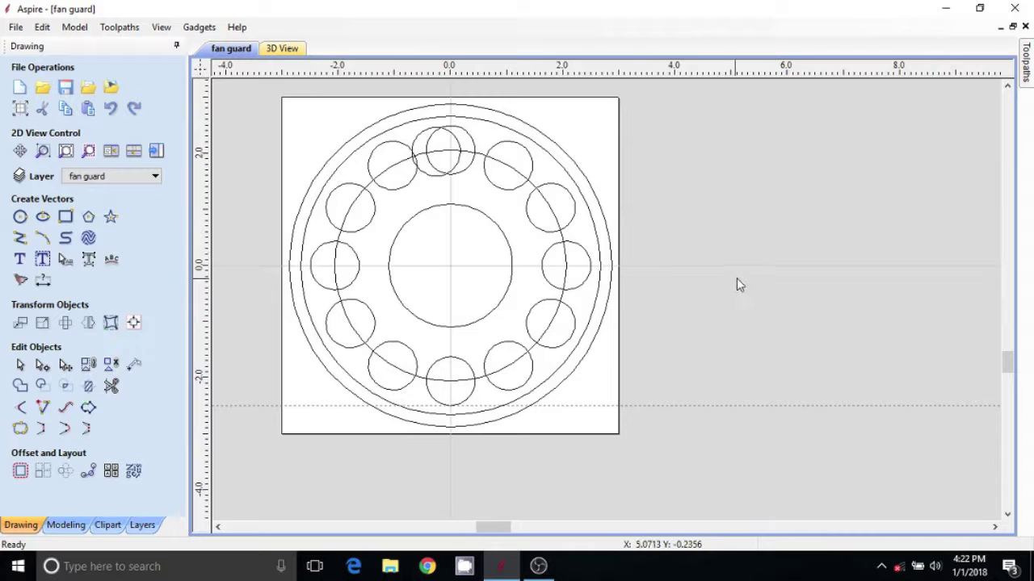
pyautogui.scroll(-2, 738, 282)
pyautogui.scroll(2, 742, 277)
pyautogui.scroll(-1, 743, 278)
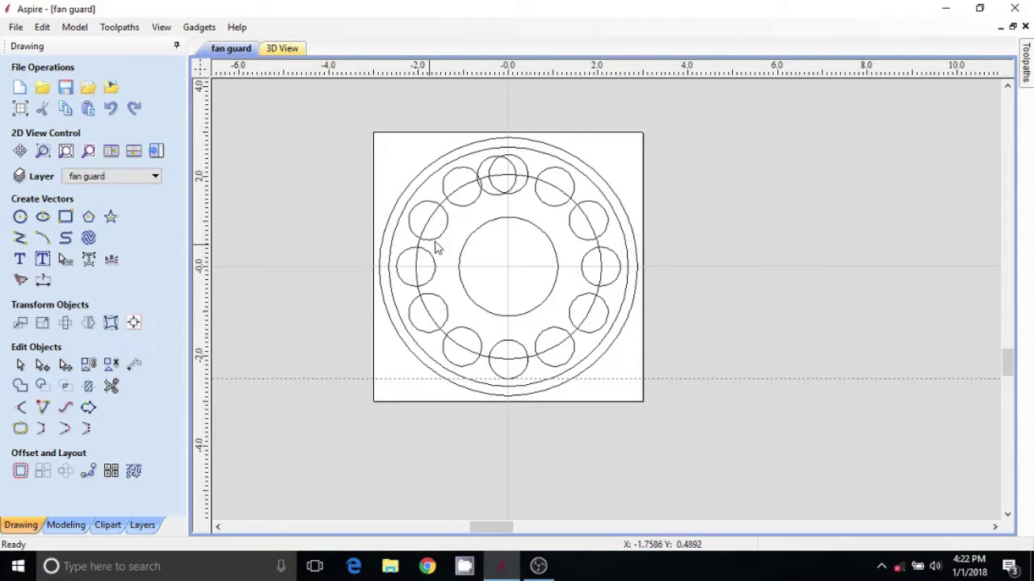
pyautogui.scroll(1, 436, 249)
pyautogui.click(499, 184)
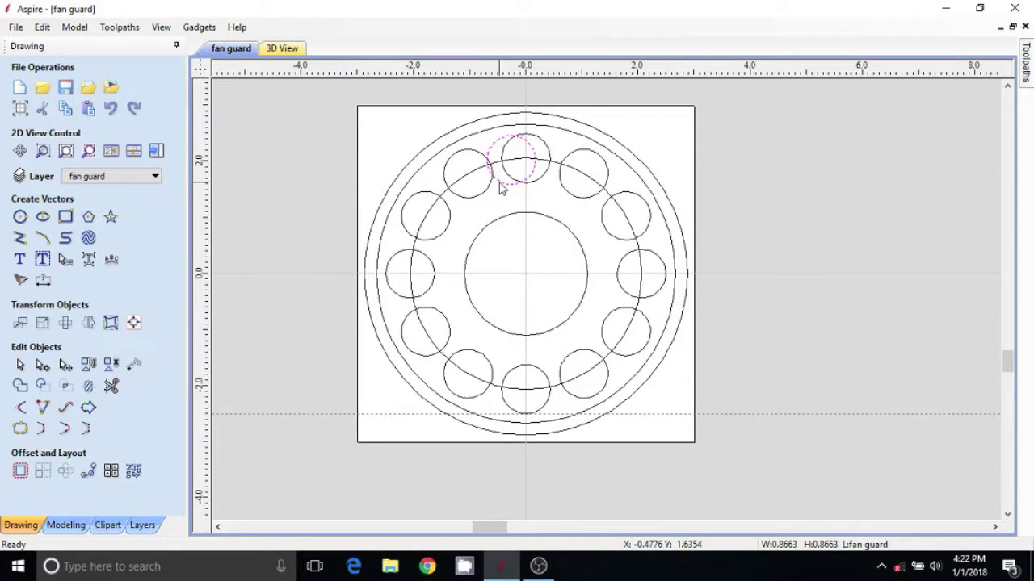
pyautogui.press('Down')
pyautogui.press('Down')
pyautogui.press('Down')
pyautogui.press('Down')
pyautogui.press('Down')
pyautogui.press('Down')
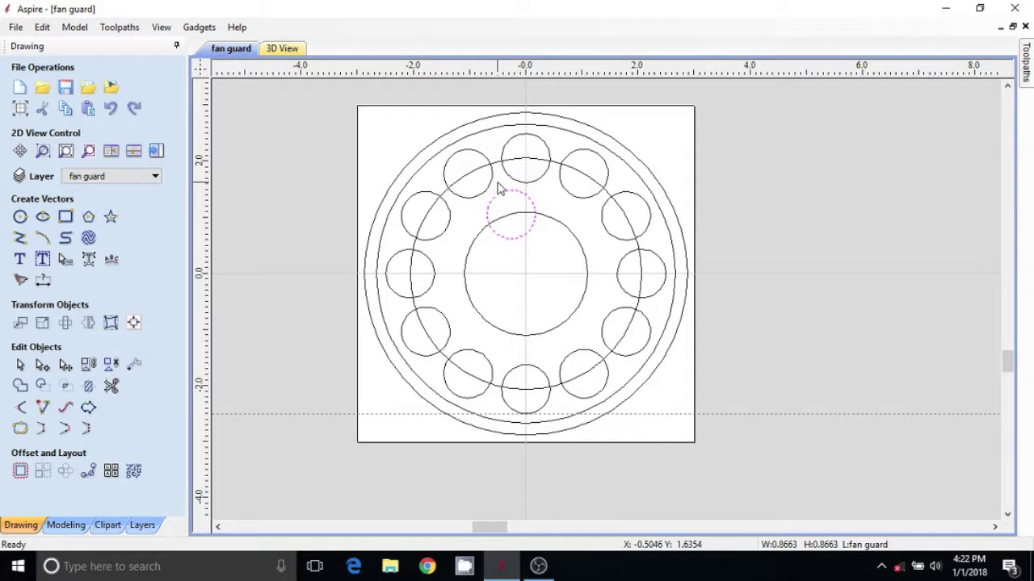
pyautogui.press('Down')
pyautogui.press('Down')
pyautogui.scroll(4, 497, 198)
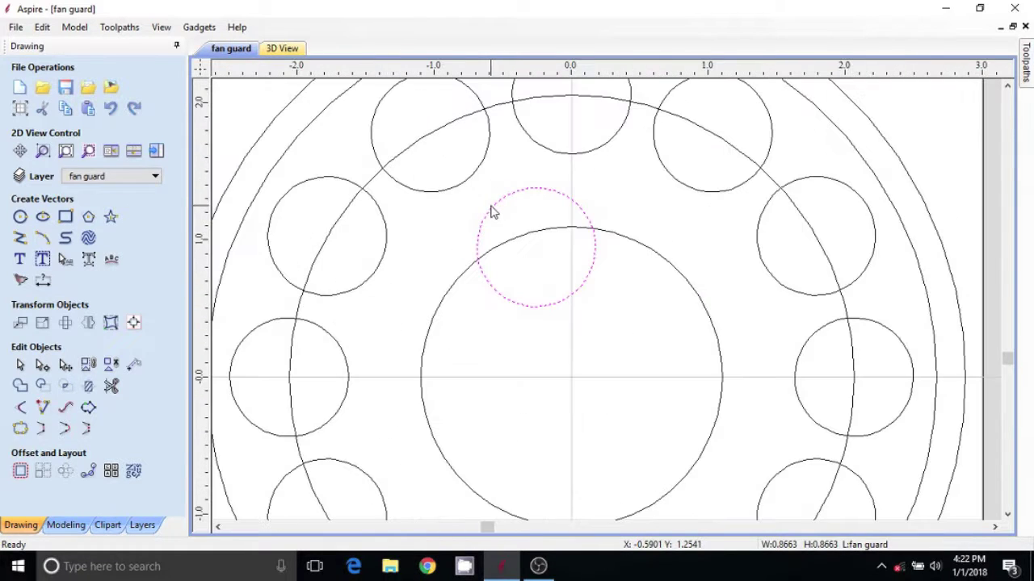
pyautogui.keyDown('shift'); pyautogui.click(457, 283); pyautogui.keyUp('shift')
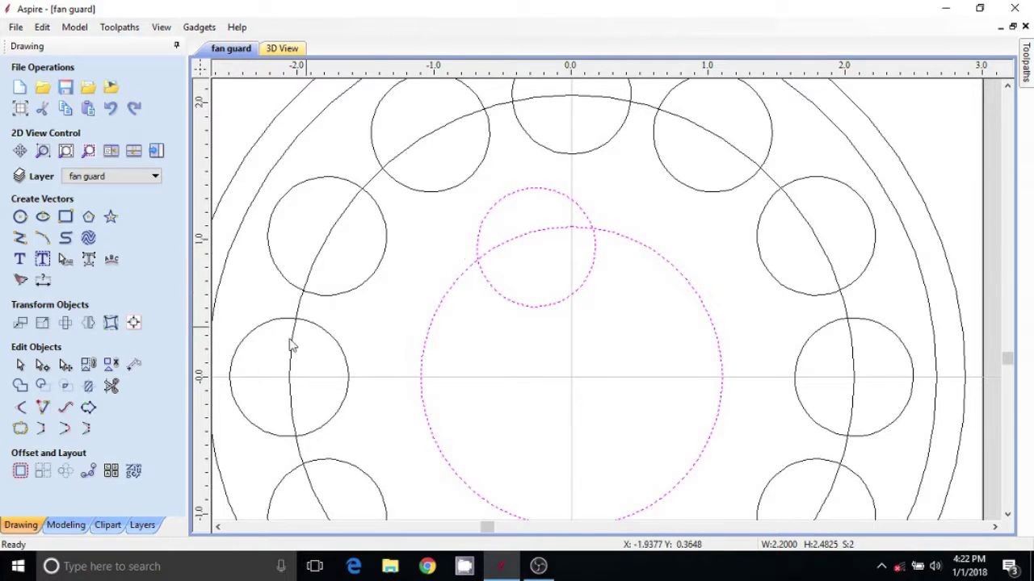
pyautogui.scroll(-2, 260, 365)
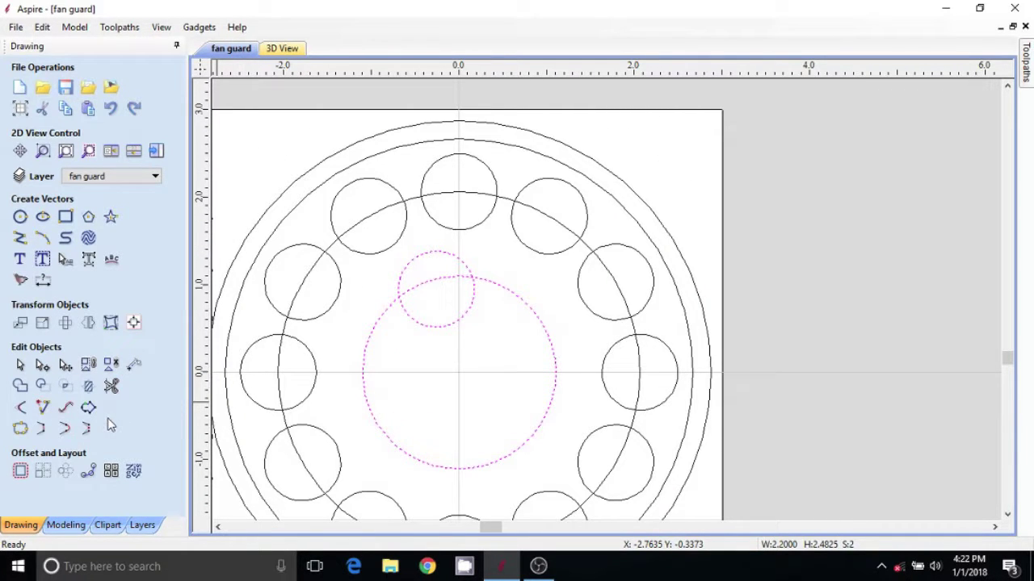
pyautogui.click(87, 471)
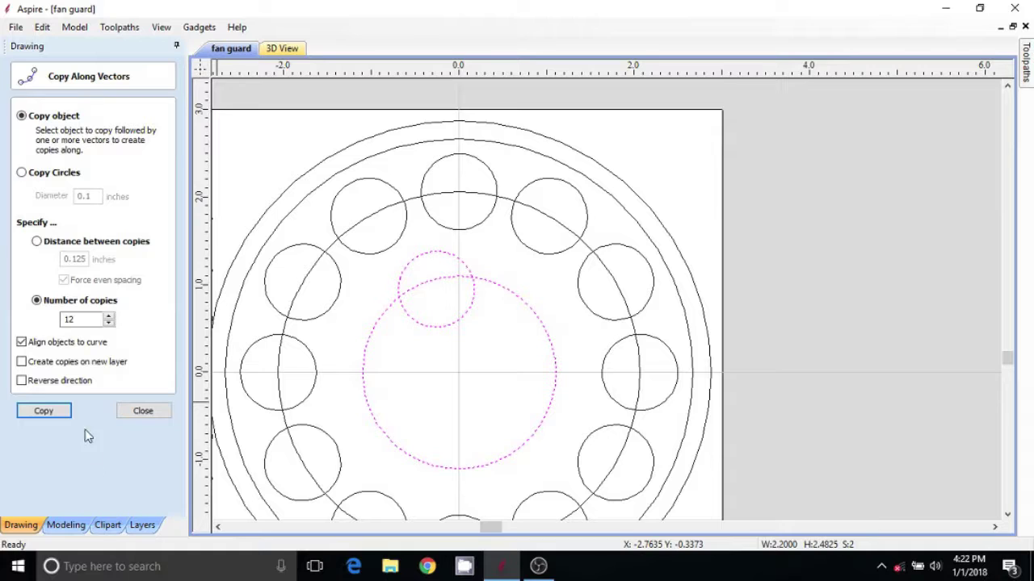
pyautogui.click(110, 323)
pyautogui.click(59, 414)
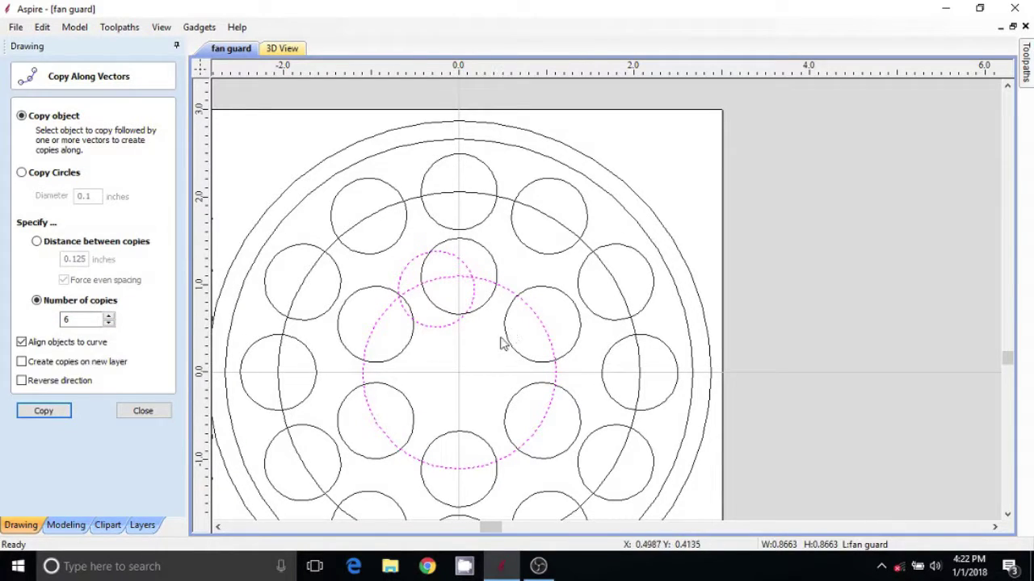
# Step: Centre the leftover small circle at the origin as the middle hole and close the copy tool
pyautogui.click(445, 349)
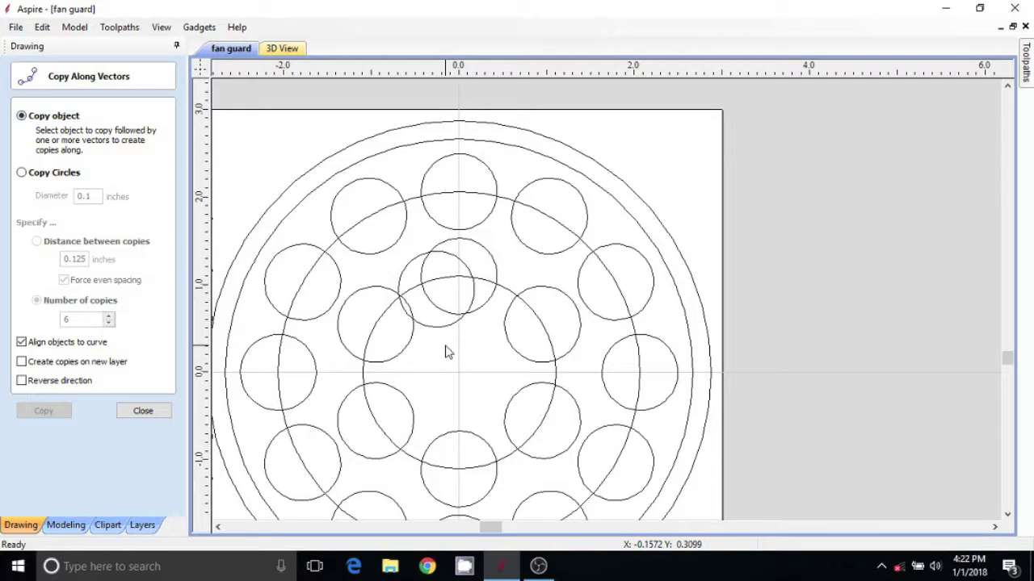
pyautogui.click(432, 328)
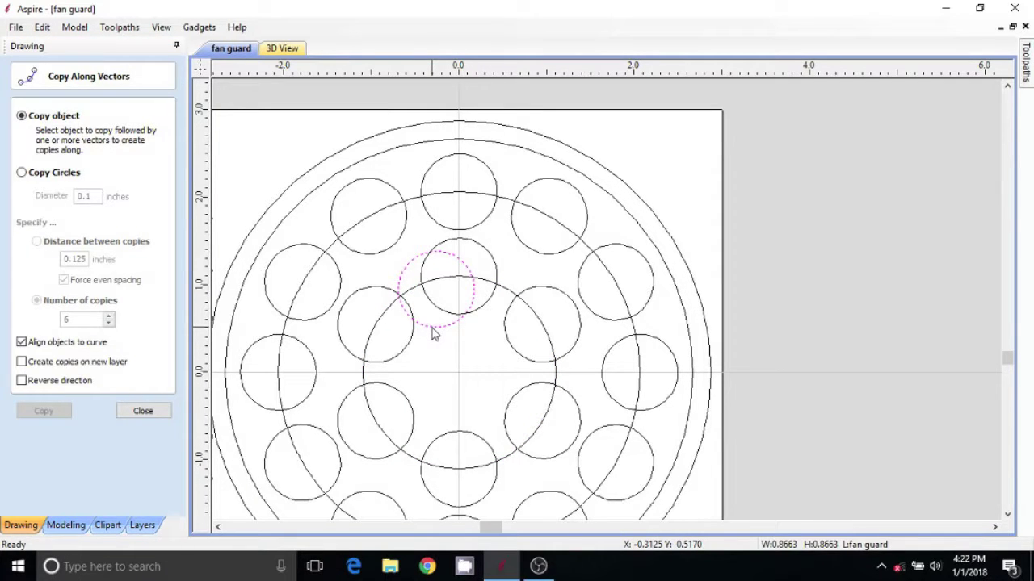
pyautogui.press('F9')
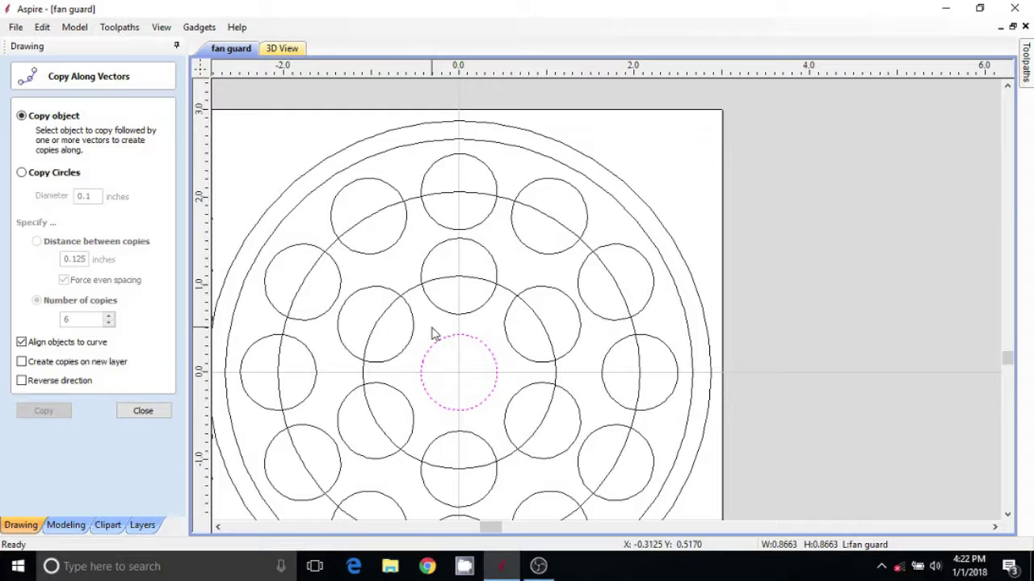
pyautogui.click(142, 412)
pyautogui.scroll(-1, 688, 323)
pyautogui.scroll(-2, 667, 364)
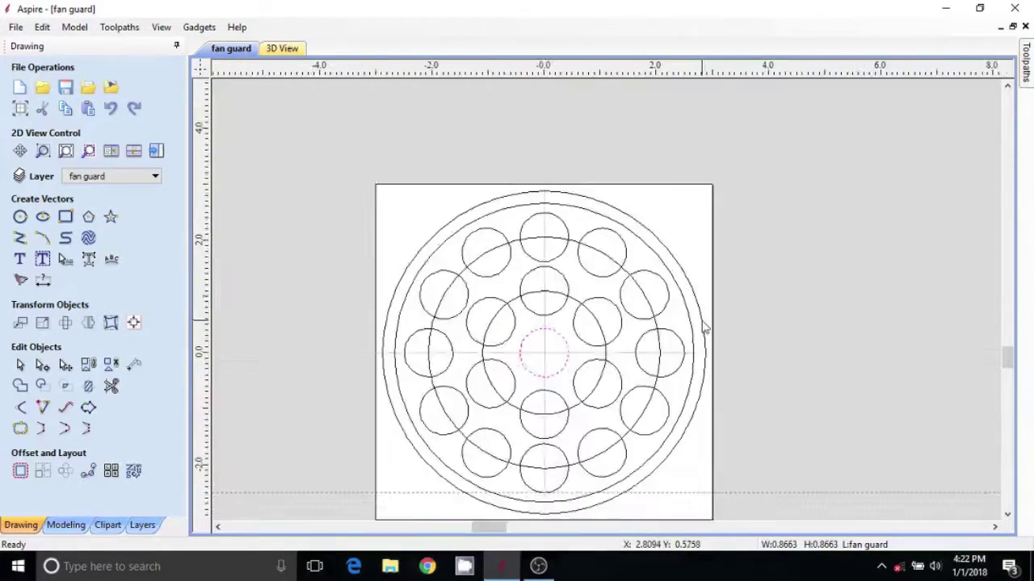
pyautogui.scroll(2, 648, 374)
pyautogui.click(655, 337)
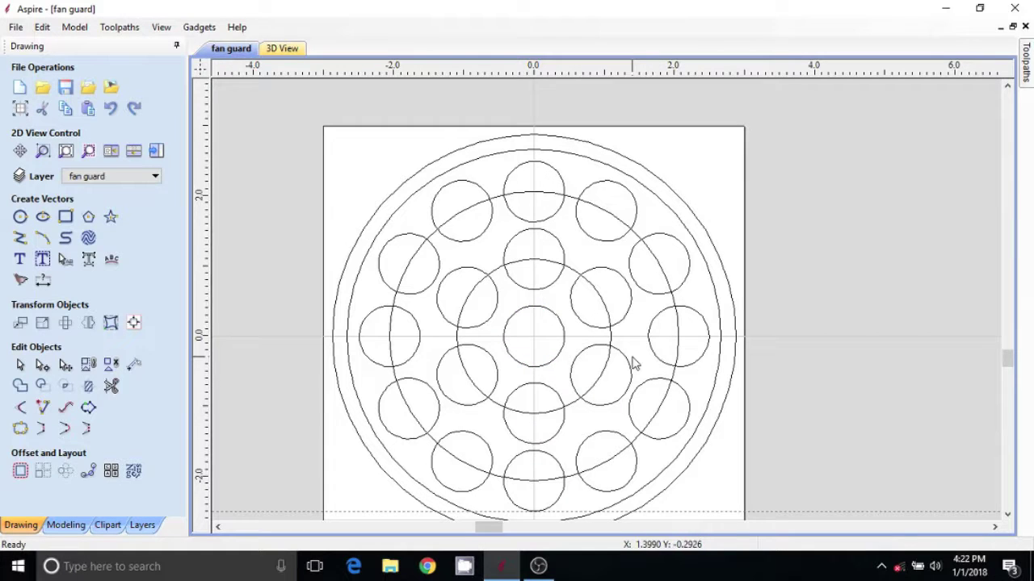
# Step: Delete the 2.2-inch and 4.123-inch construction circles
pyautogui.click(575, 276)
pyautogui.press('Escape')
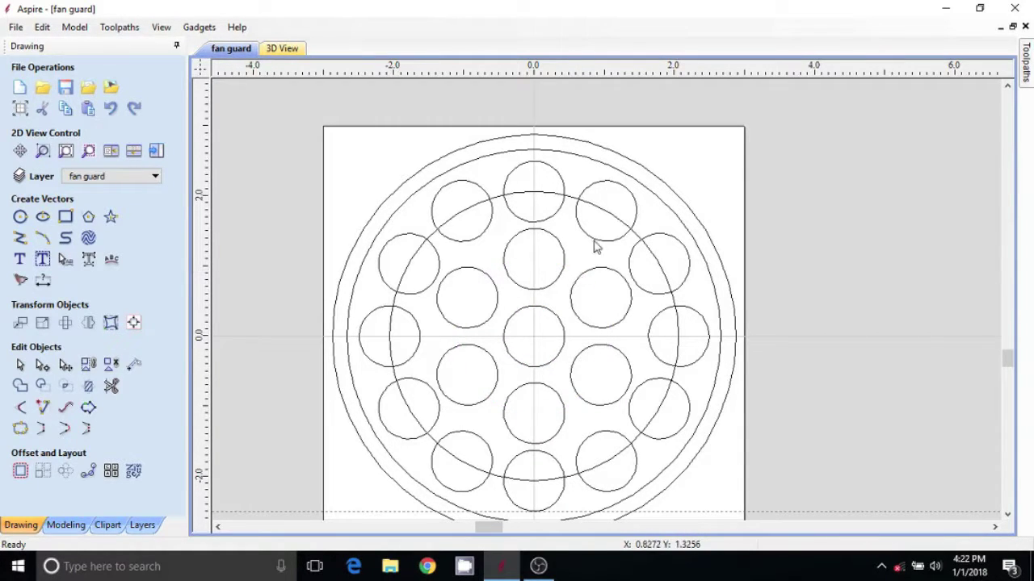
pyautogui.click(573, 198)
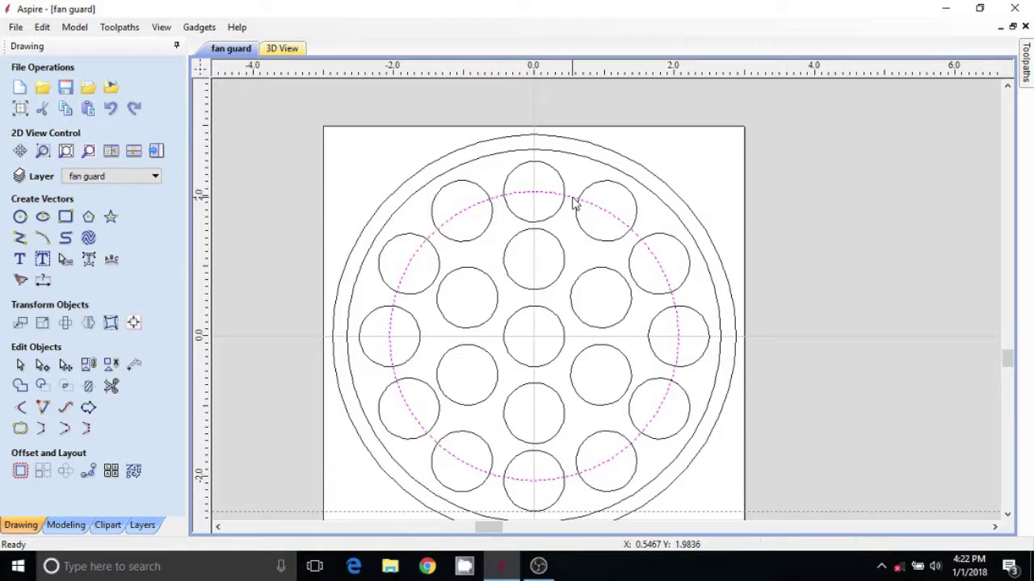
pyautogui.press('Delete')
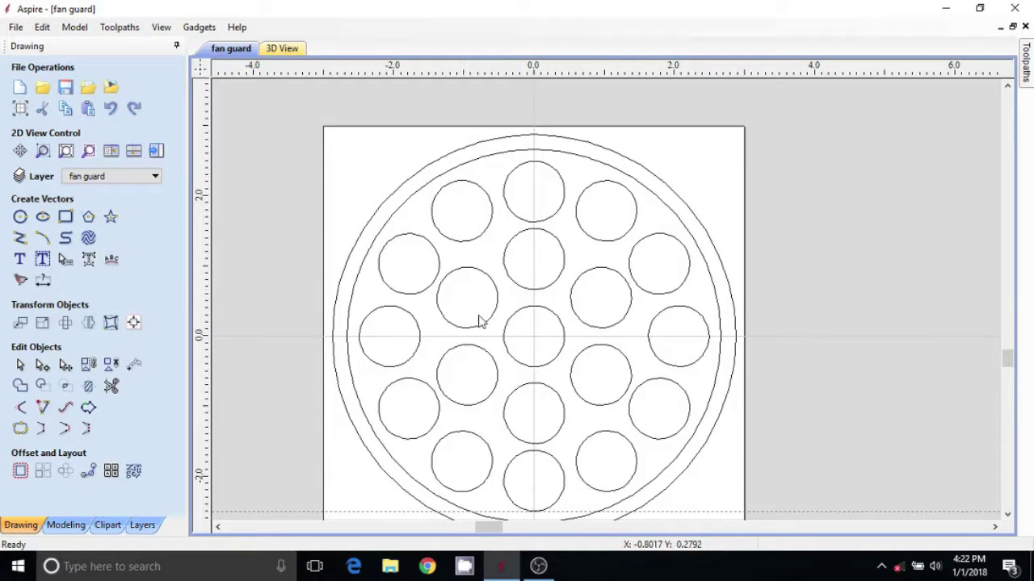
# Step: Select all six inner-ring holes together for transforming
pyautogui.click(487, 281)
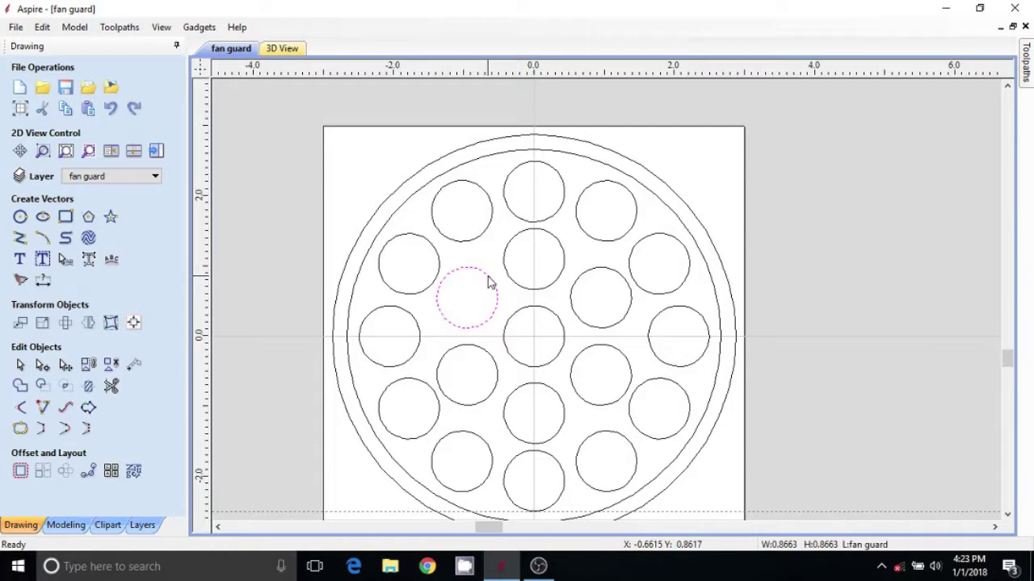
pyautogui.keyDown('shift'); pyautogui.click(520, 240); pyautogui.keyUp('shift')
pyautogui.keyDown('shift'); pyautogui.click(591, 312); pyautogui.keyUp('shift')
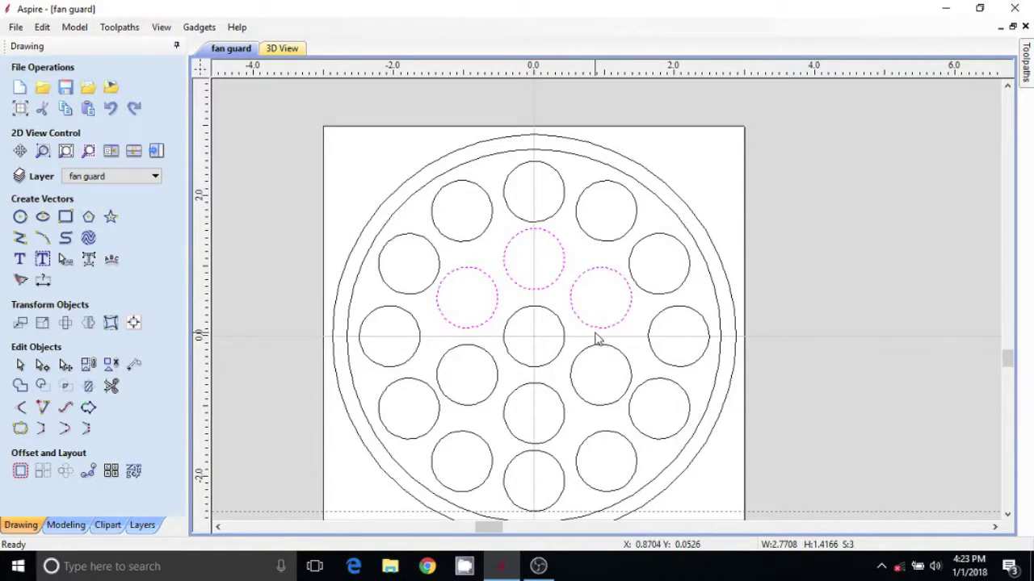
pyautogui.keyDown('shift'); pyautogui.click(586, 368); pyautogui.keyUp('shift')
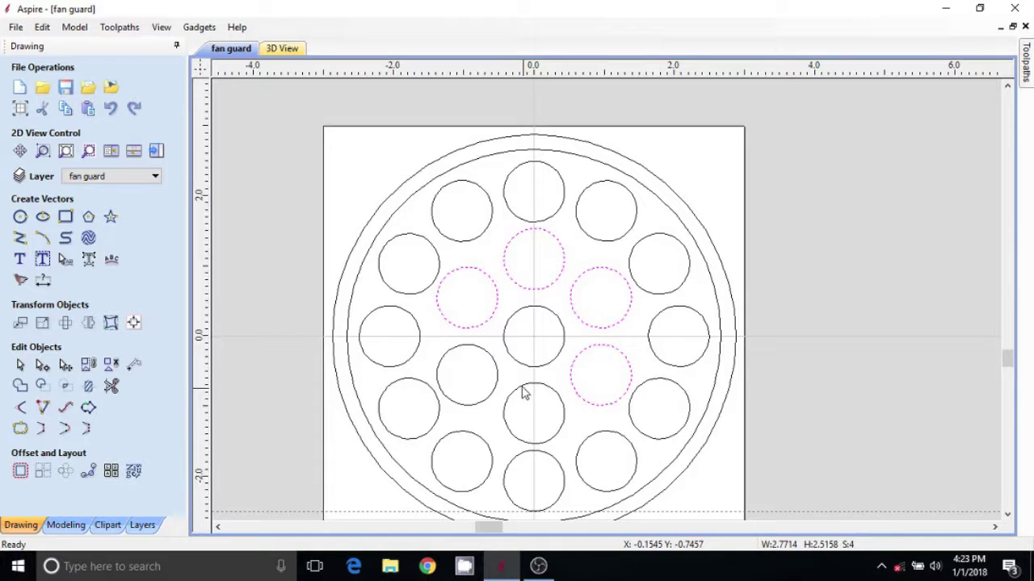
pyautogui.keyDown('shift'); pyautogui.click(526, 393); pyautogui.keyUp('shift')
pyautogui.keyDown('shift'); pyautogui.click(454, 353); pyautogui.keyUp('shift')
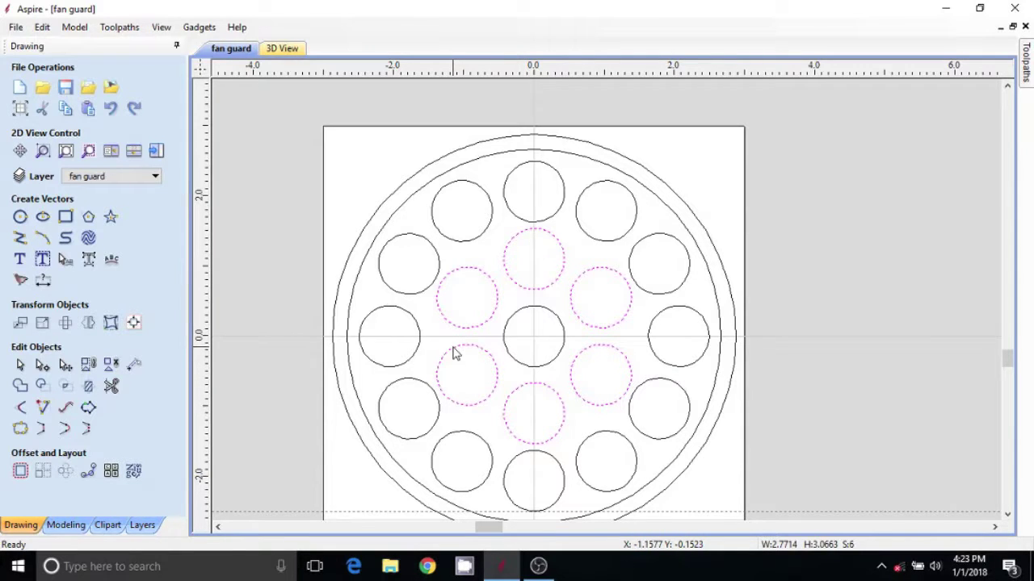
pyautogui.click(20, 322)
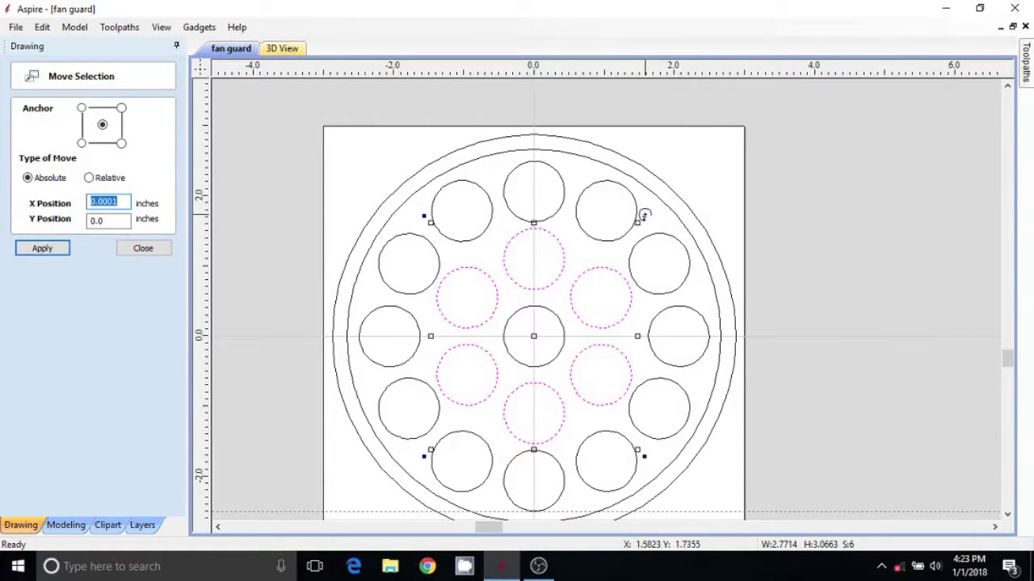
# Step: Rotate the six inner-ring holes about the centre so they sit offset from the outer ring
pyautogui.moveTo(644, 216); pyautogui.dragTo(670, 251)
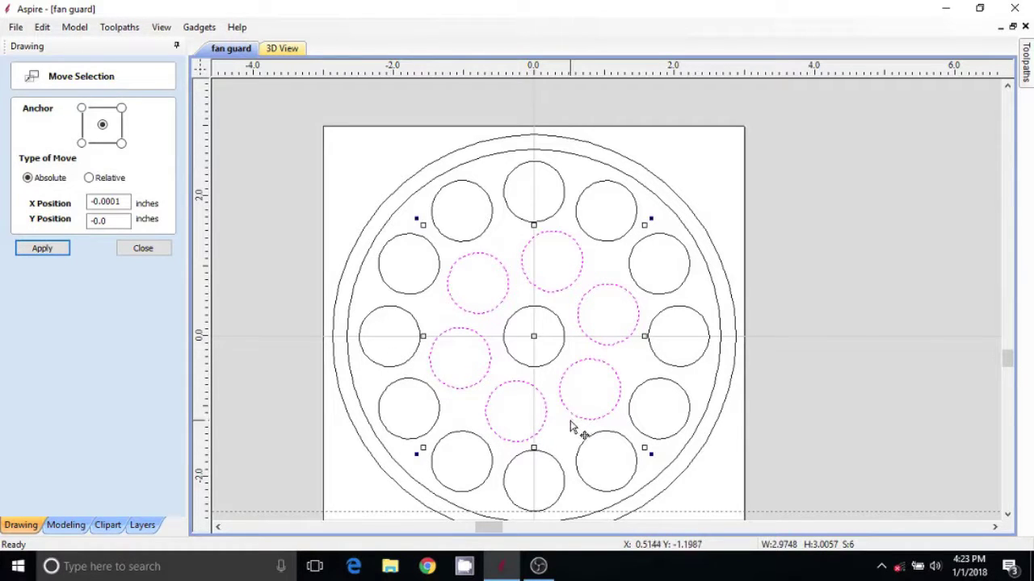
pyautogui.click(872, 268)
pyautogui.scroll(3, 498, 337)
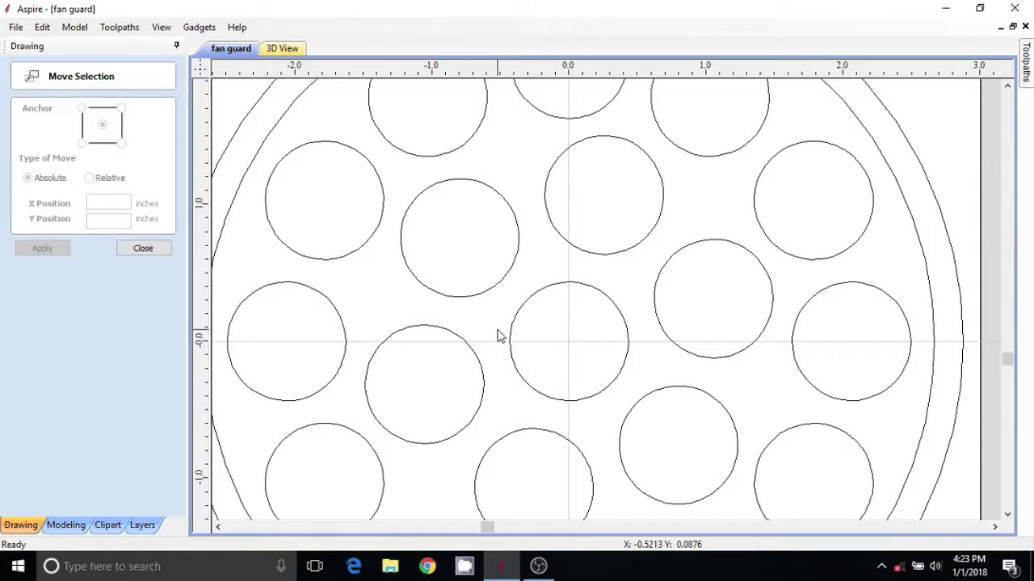
pyautogui.scroll(-6, 595, 323)
pyautogui.scroll(-1, 568, 357)
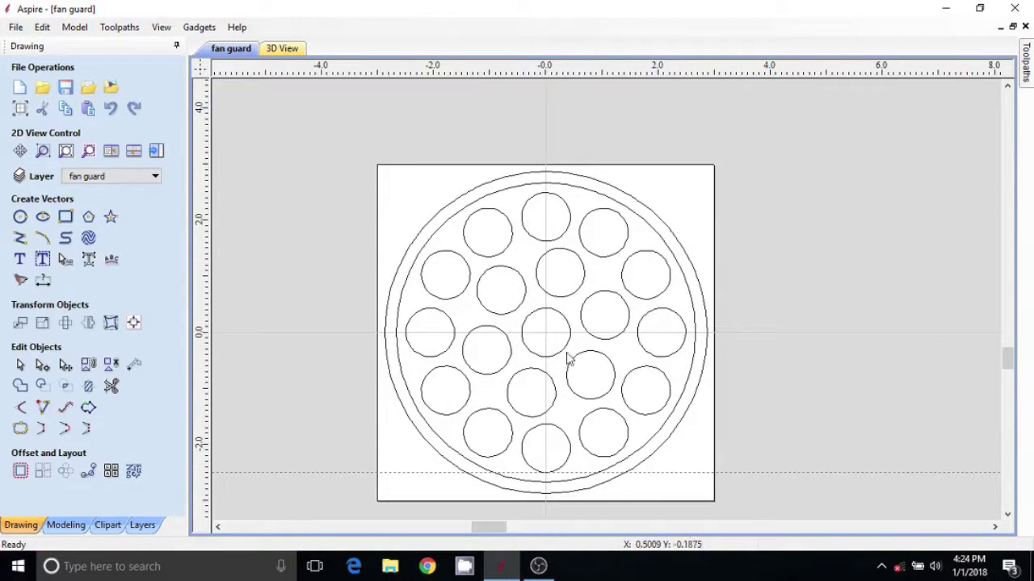
pyautogui.scroll(1, 477, 454)
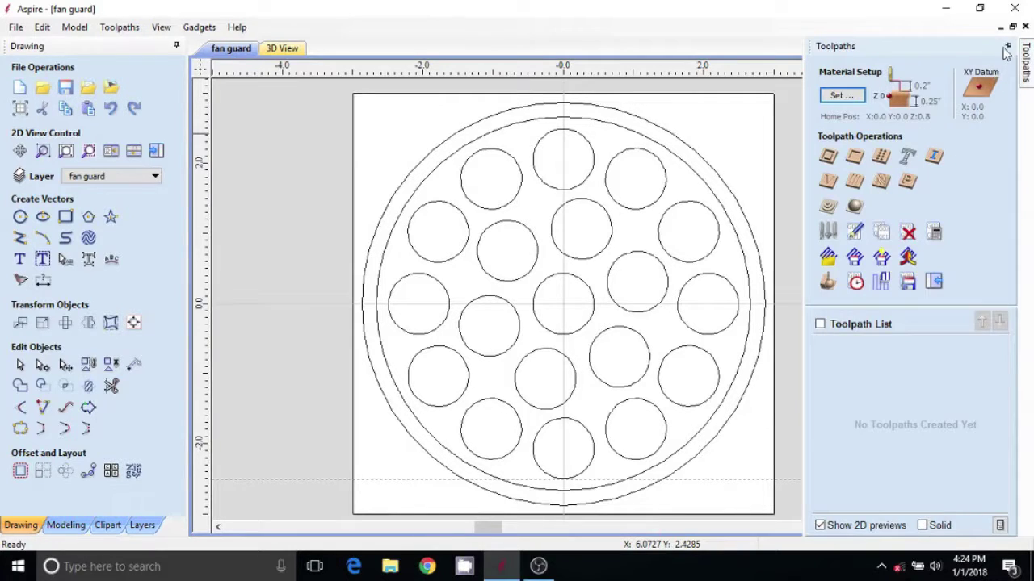
# Step: Pin the Toolpaths panel and start a pocket on the inner rim circle, 0.0 start and 0.1-inch cut depth
pyautogui.click(1006, 47)
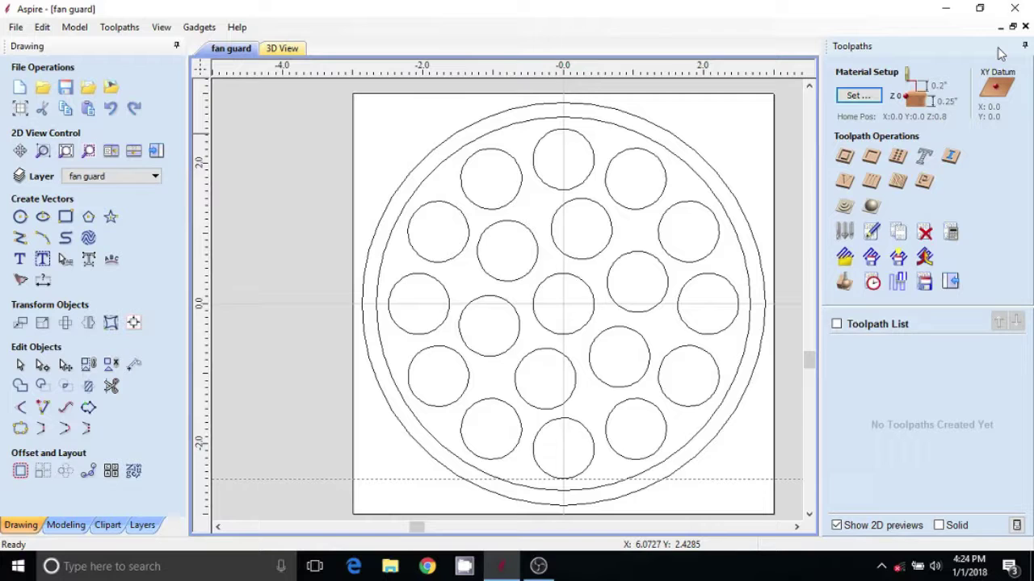
pyautogui.click(872, 158)
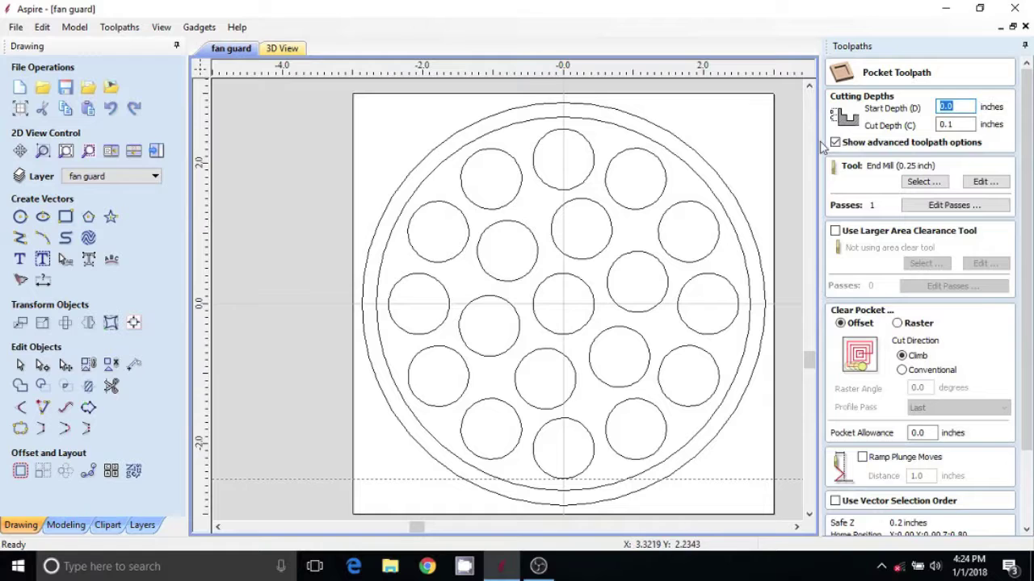
pyautogui.click(669, 158)
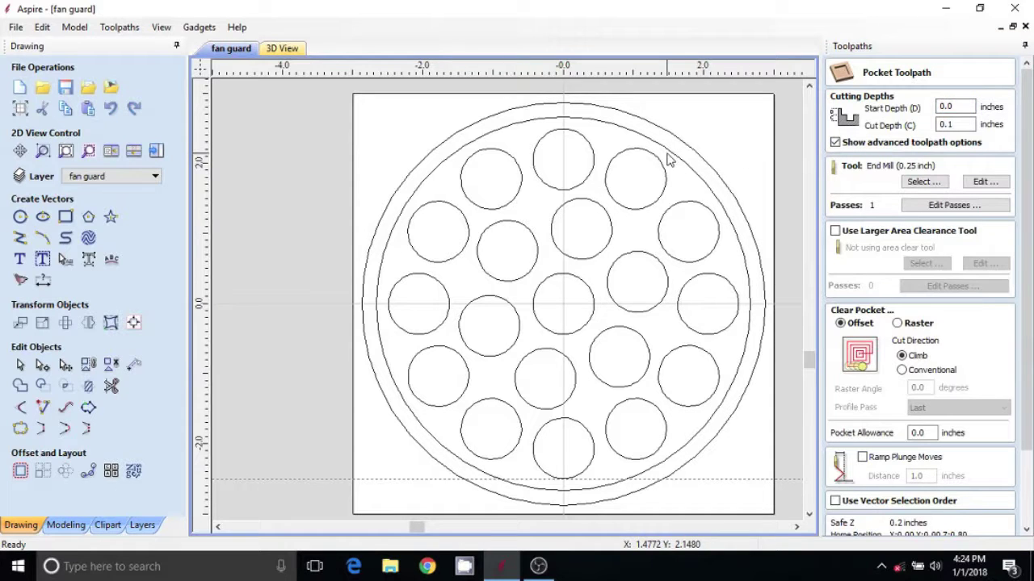
pyautogui.click(669, 156)
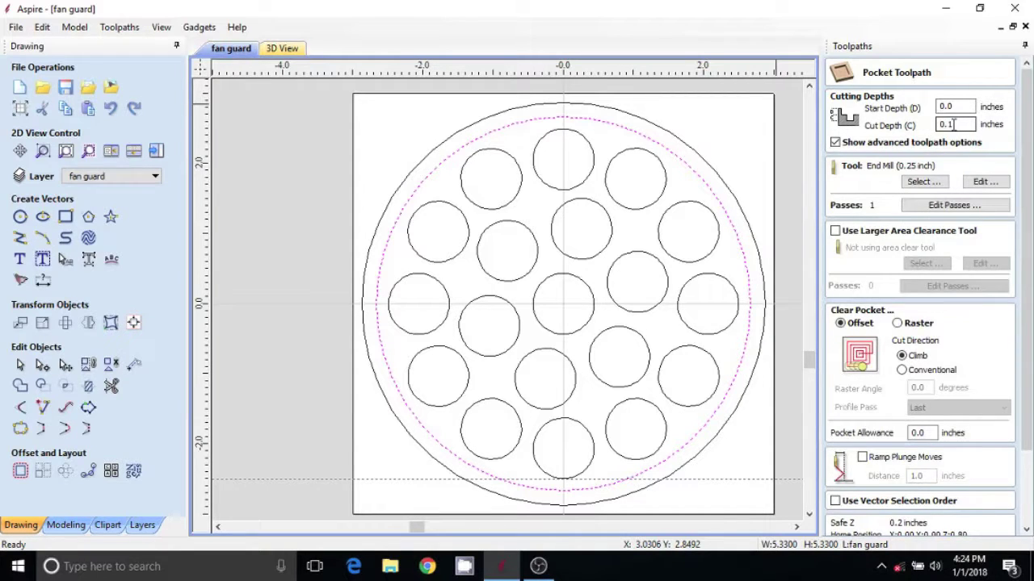
# Step: Enable ramp plunges with a 0.5 ramp distance, name it 'Pocket inside .25' and calculate
pyautogui.click(916, 187)
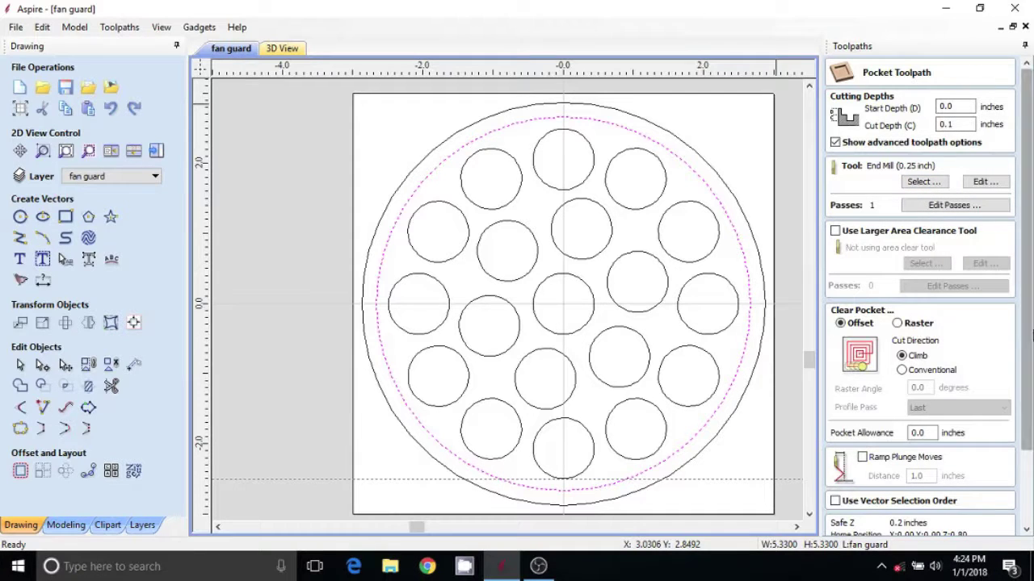
pyautogui.scroll(-3, 1030, 244)
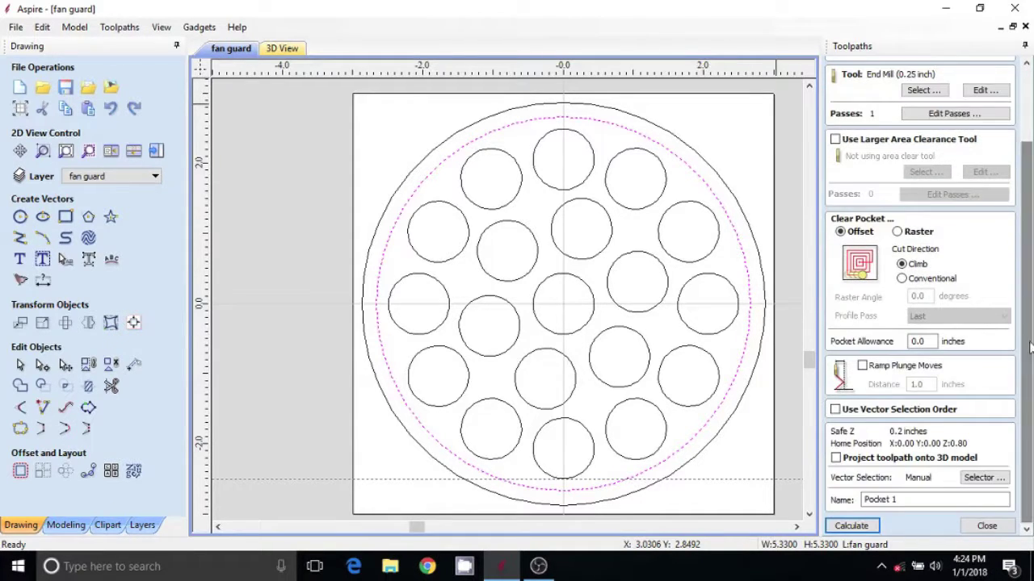
pyautogui.click(863, 367)
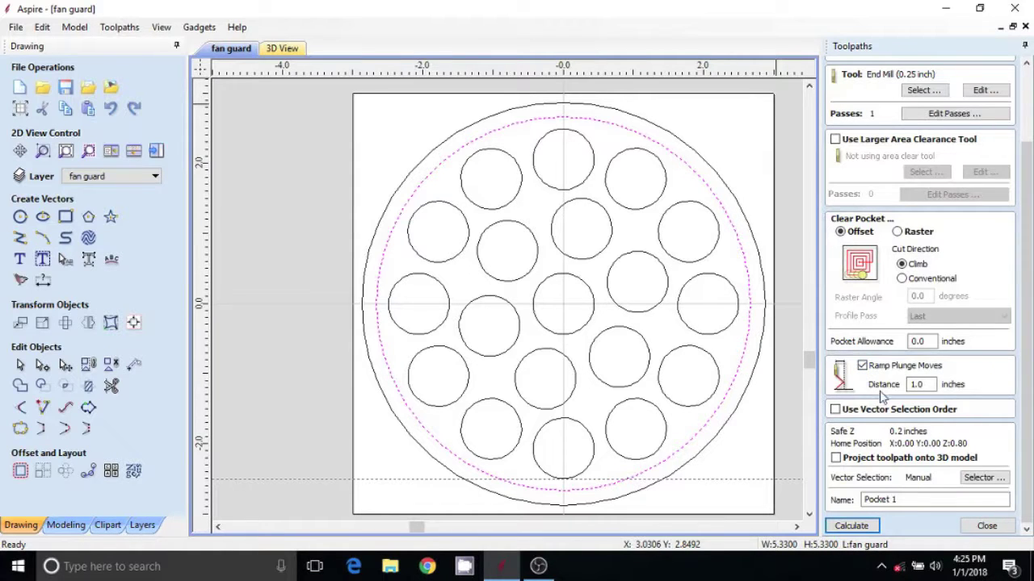
pyautogui.moveTo(931, 384); pyautogui.dragTo(901, 396)
pyautogui.write('.5')
pyautogui.click(854, 526)
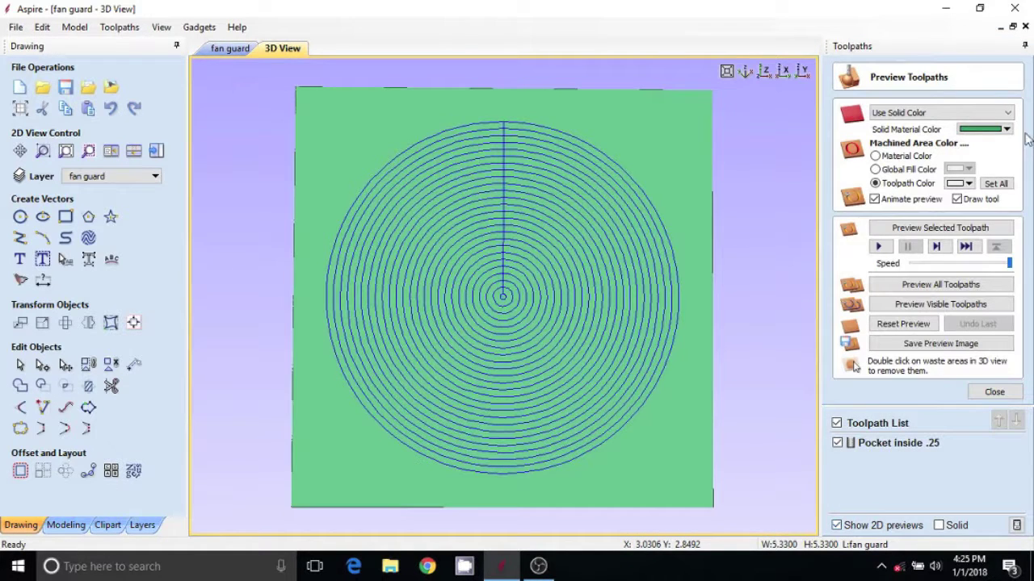
# Step: Set the machined-area colour to black and simulate the inside pocket from uncut material
pyautogui.click(968, 185)
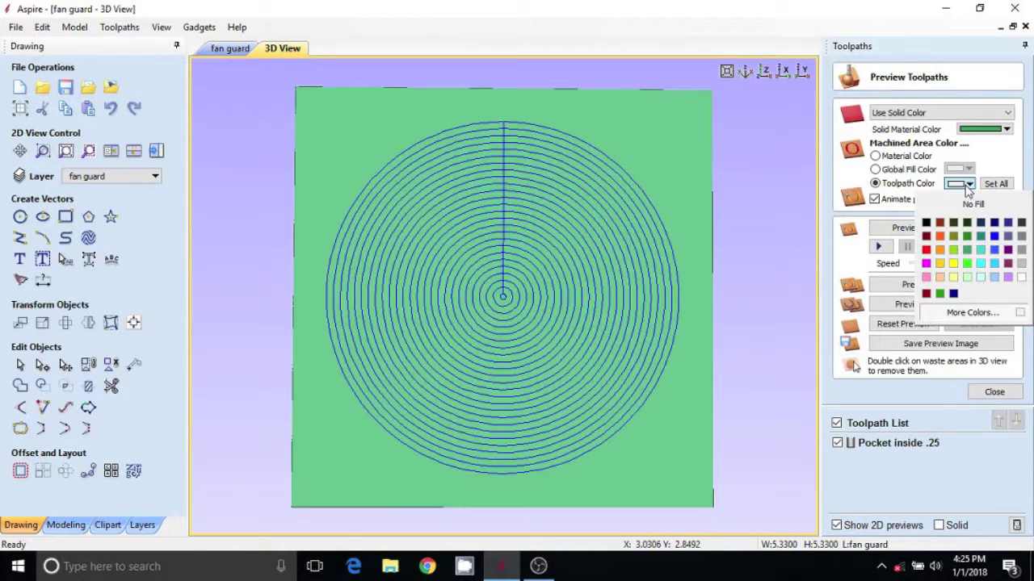
pyautogui.click(927, 222)
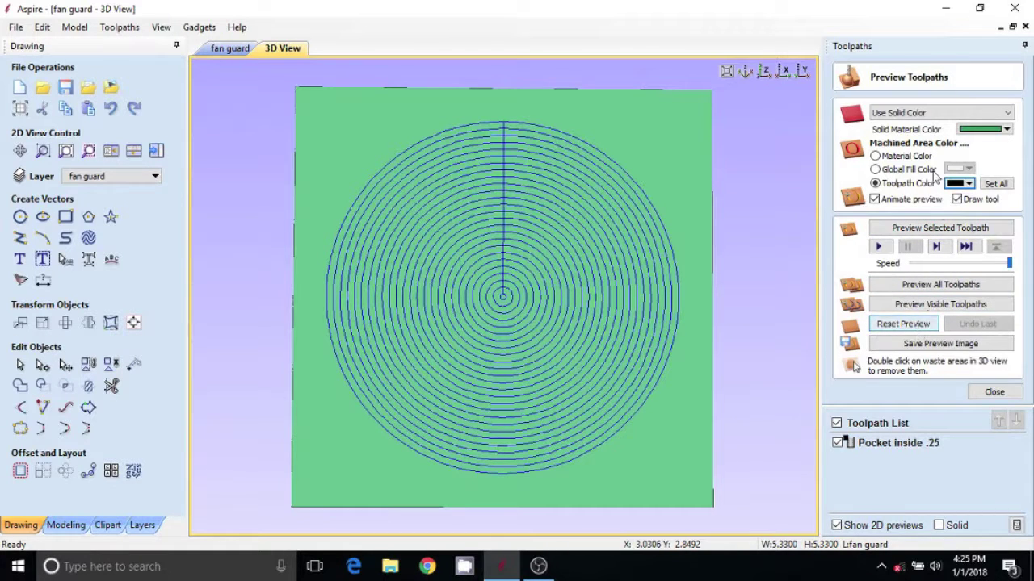
pyautogui.click(907, 230)
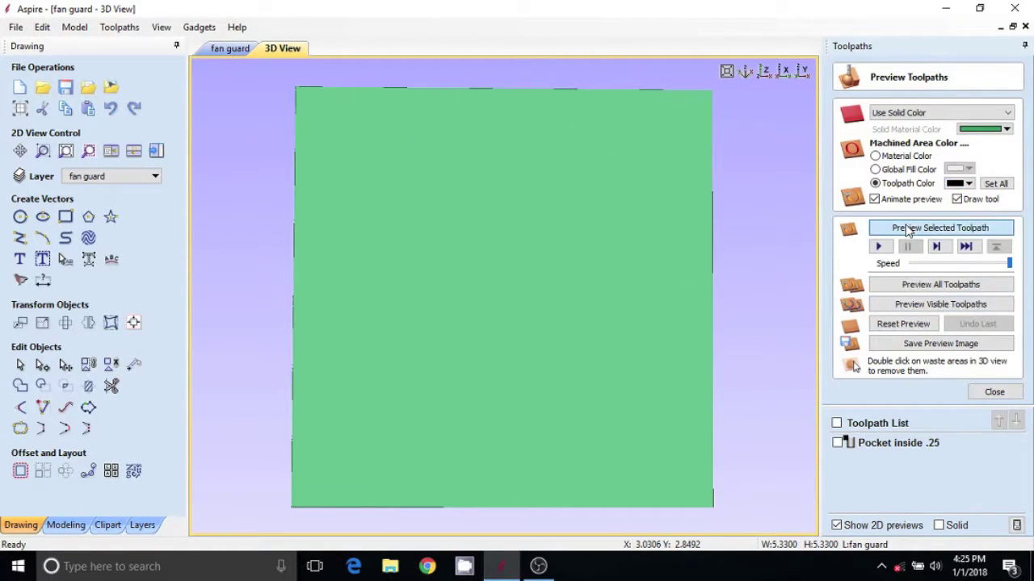
pyautogui.click(908, 230)
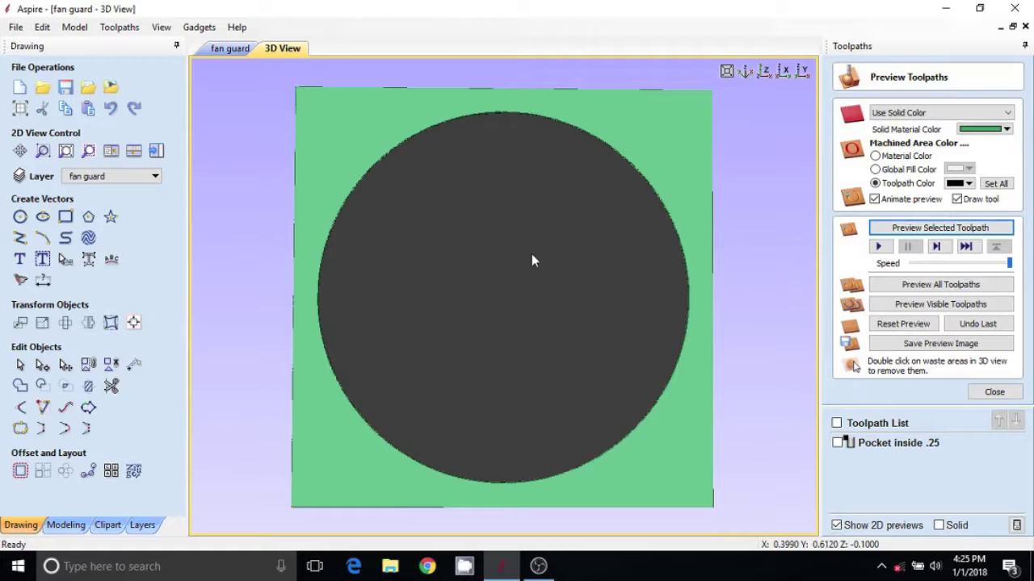
# Step: Orbit the 3D block to inspect the pocket, then return to the 2D fan guard drawing
pyautogui.moveTo(531, 260); pyautogui.dragTo(657, 215)
pyautogui.scroll(5, 535, 280)
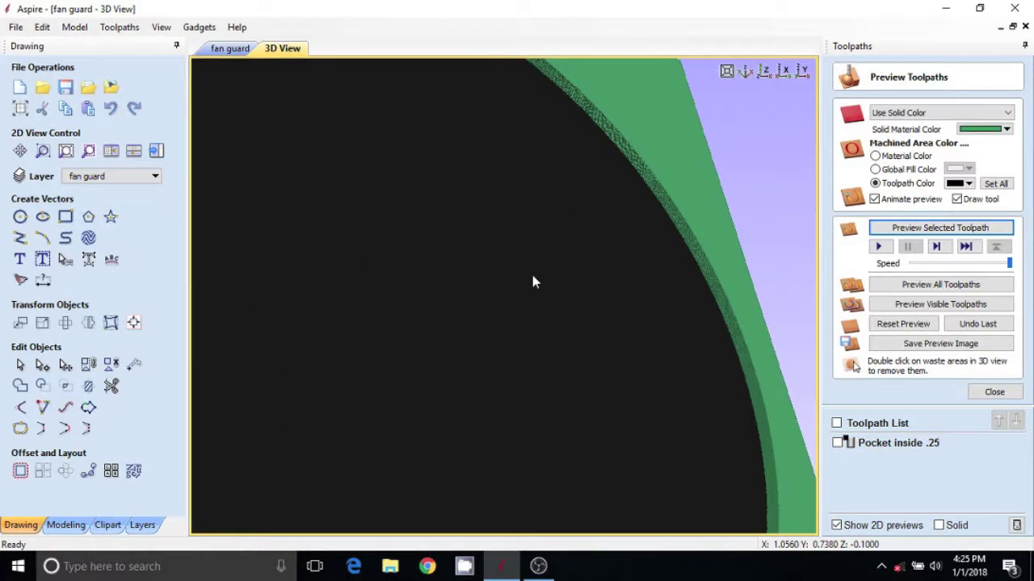
pyautogui.scroll(-6, 532, 275)
pyautogui.moveTo(536, 263); pyautogui.dragTo(434, 298)
pyautogui.scroll(2, 394, 311)
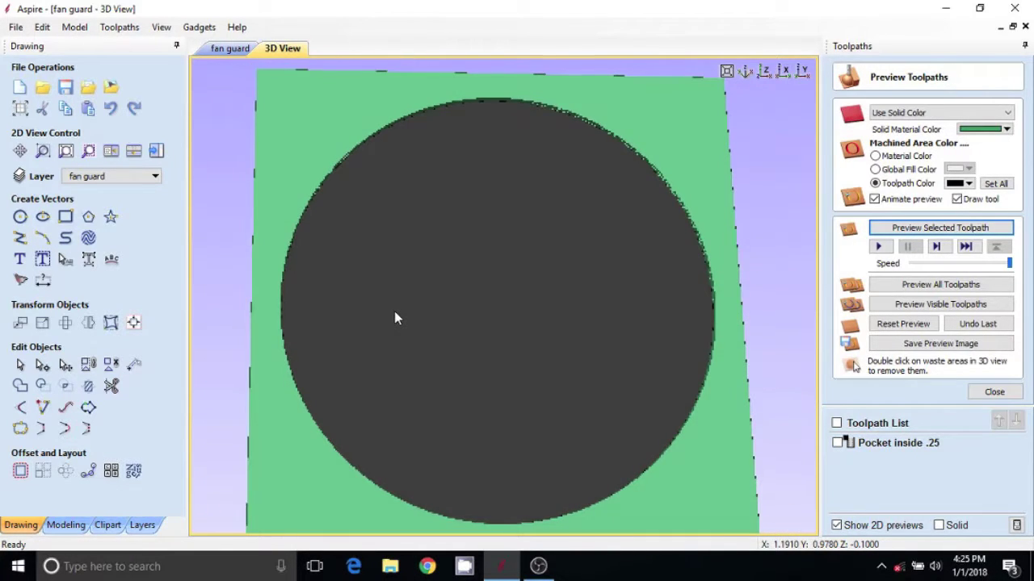
pyautogui.click(994, 392)
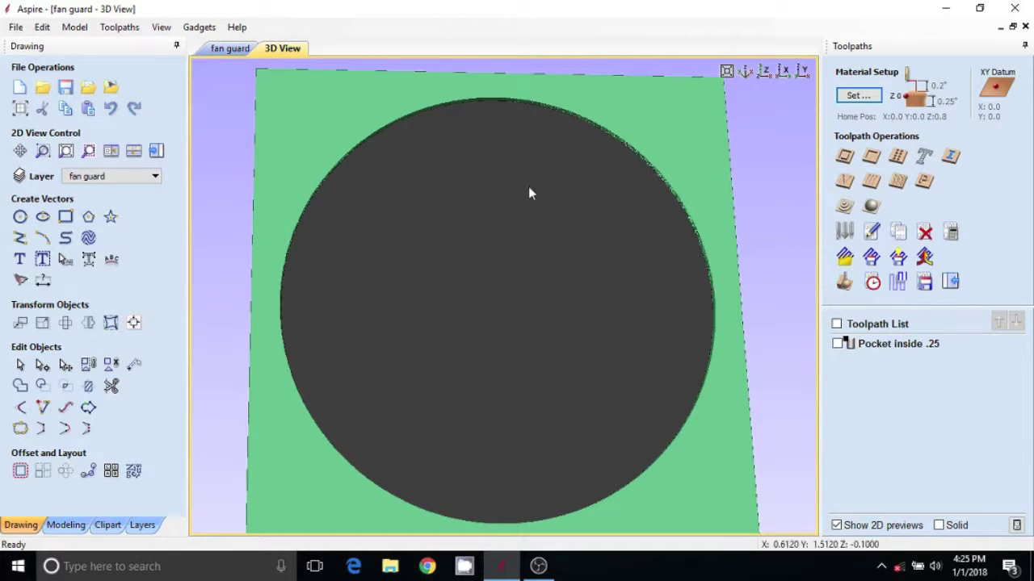
pyautogui.click(230, 48)
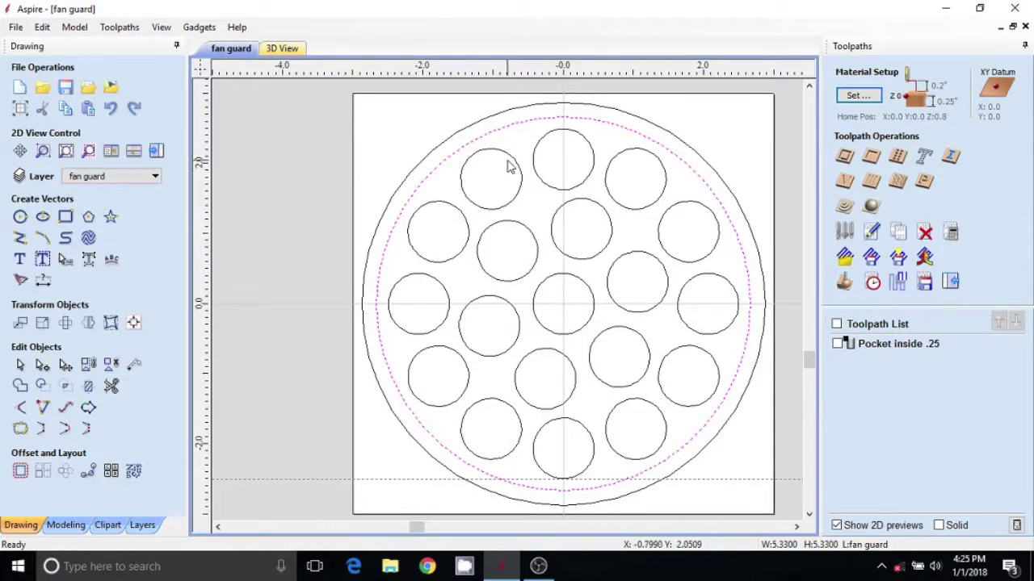
# Step: Select the hole circles with two selection boxes, adding the centre, left and bottom holes
pyautogui.click(511, 165)
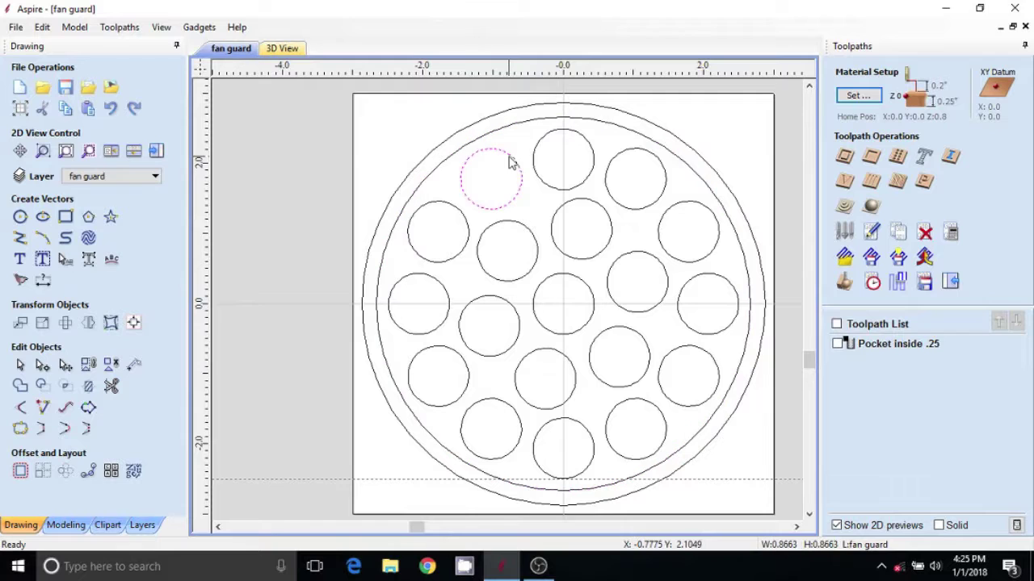
pyautogui.click(593, 156)
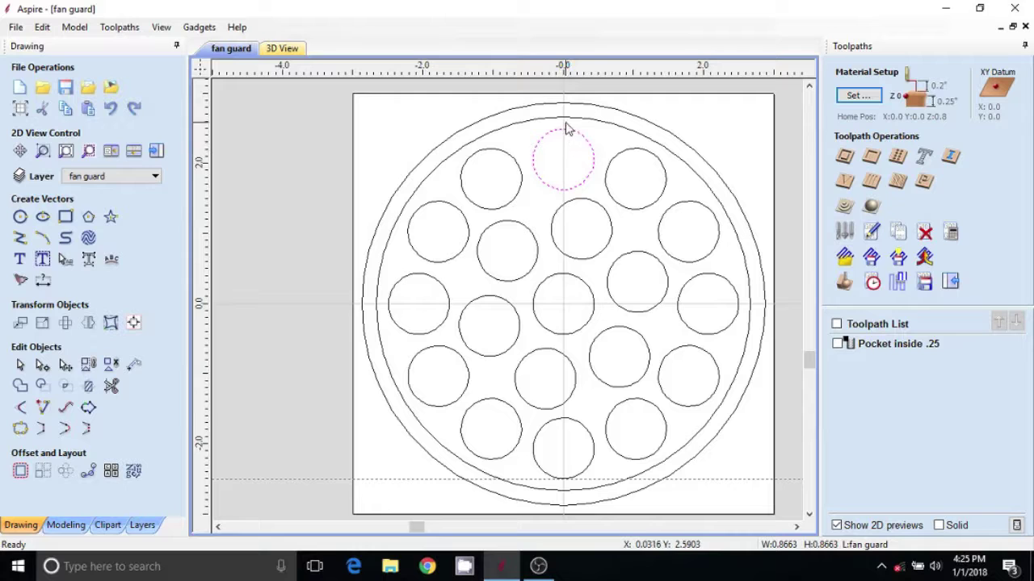
pyautogui.moveTo(529, 127); pyautogui.dragTo(756, 492)
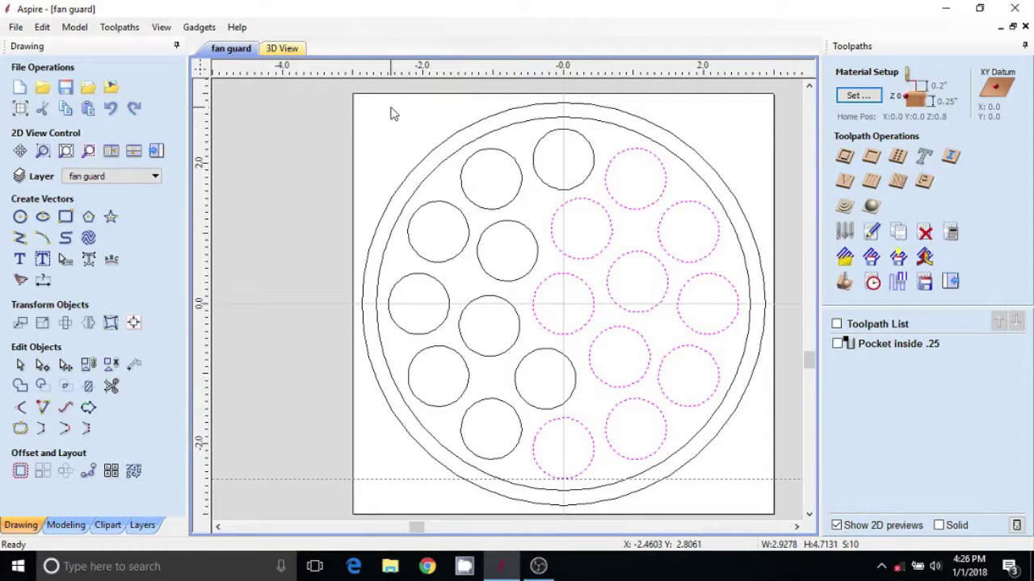
pyautogui.moveTo(391, 107); pyautogui.dragTo(600, 489)
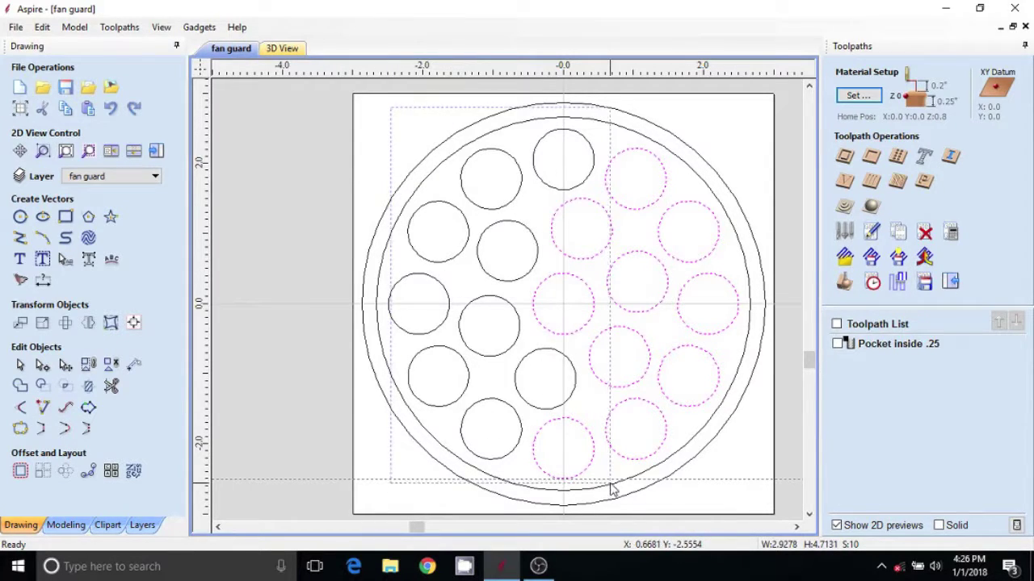
pyautogui.keyDown('shift'); pyautogui.moveTo(611, 489); pyautogui.dragTo(611, 489); pyautogui.keyUp('shift')
pyautogui.keyDown('shift'); pyautogui.click(555, 274); pyautogui.keyUp('shift')
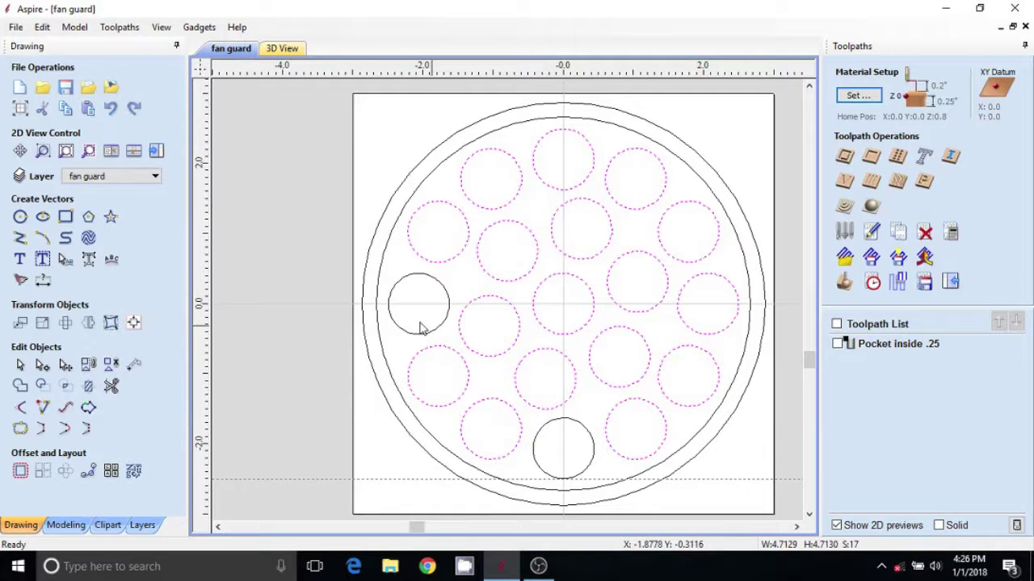
pyautogui.keyDown('shift'); pyautogui.click(427, 276); pyautogui.keyUp('shift')
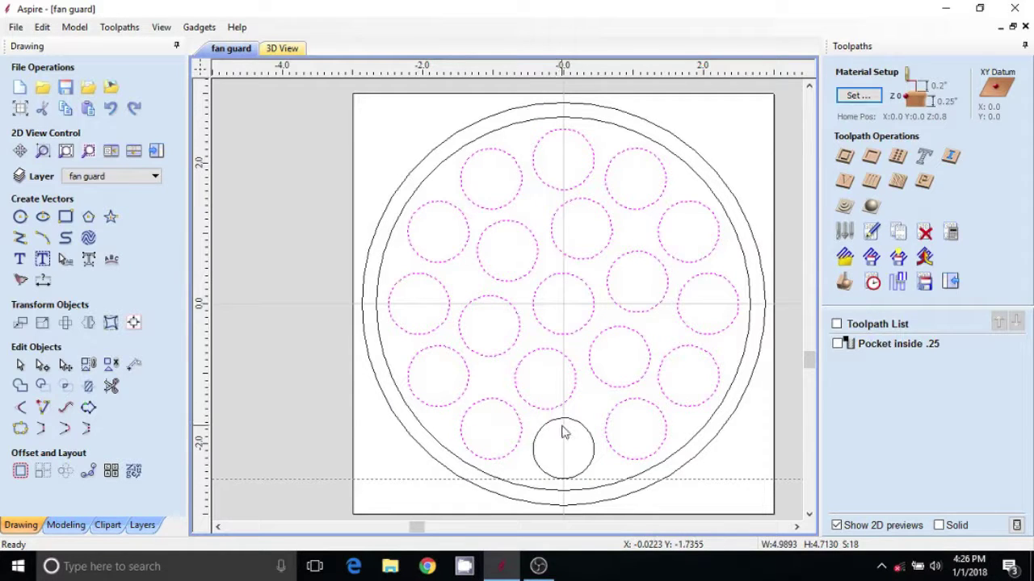
pyautogui.keyDown('shift'); pyautogui.click(563, 430); pyautogui.keyUp('shift')
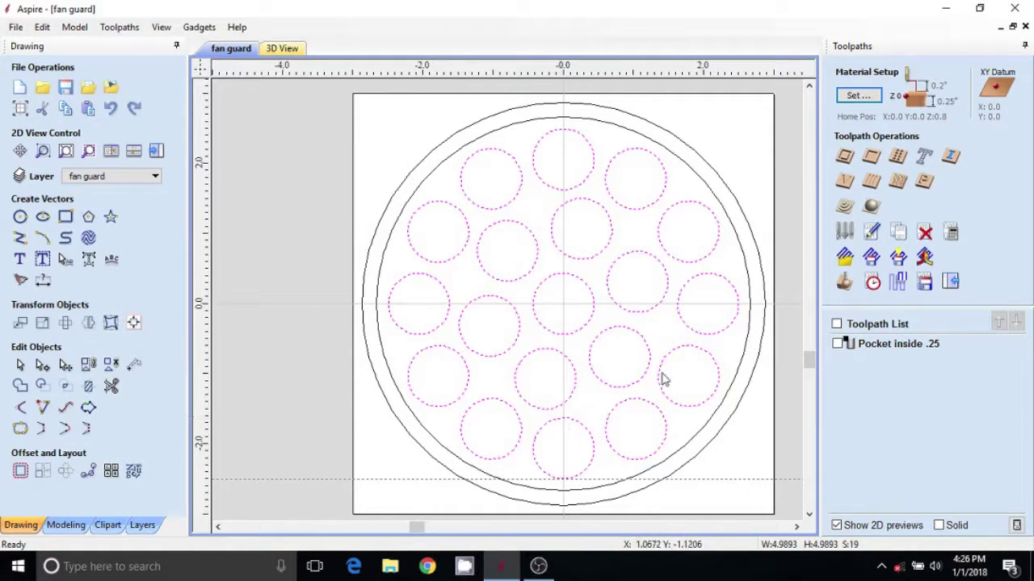
# Step: Calculate a 0.25-inch-deep pocket toolpath for the holes with ramped plunges, named 'cut out circles .25'
pyautogui.click(871, 158)
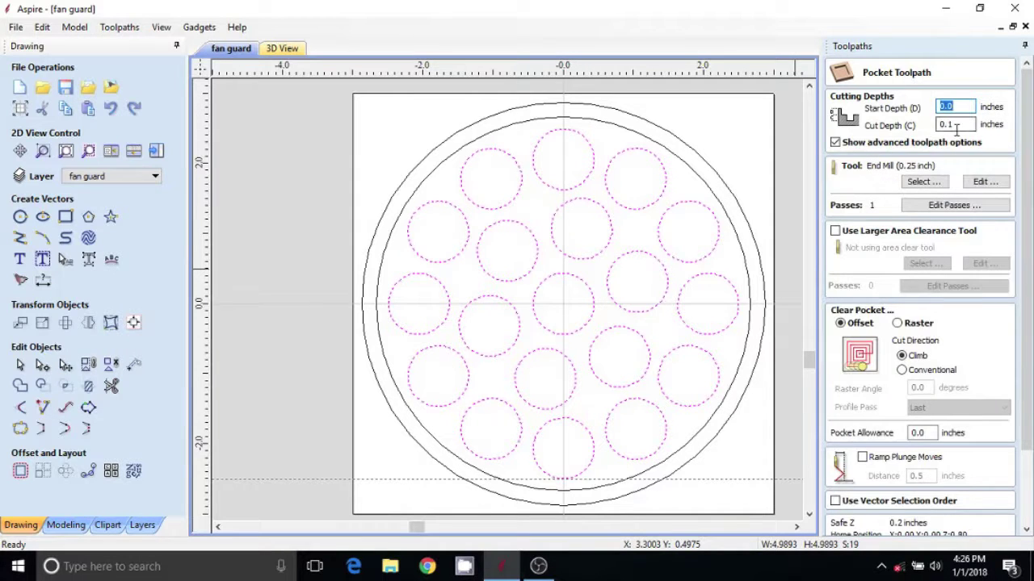
pyautogui.write('.25')
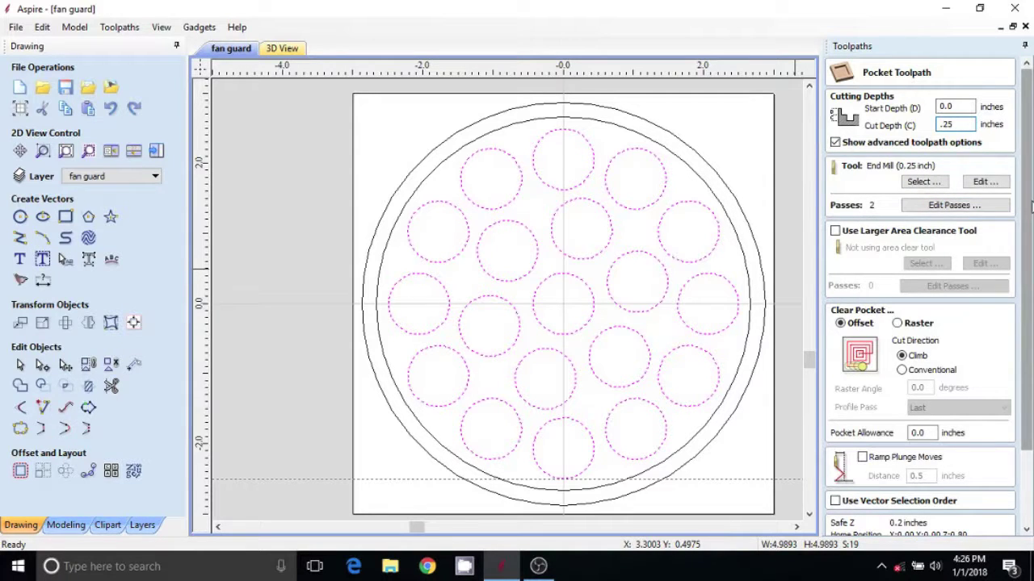
pyautogui.moveTo(1029, 187); pyautogui.dragTo(1031, 236)
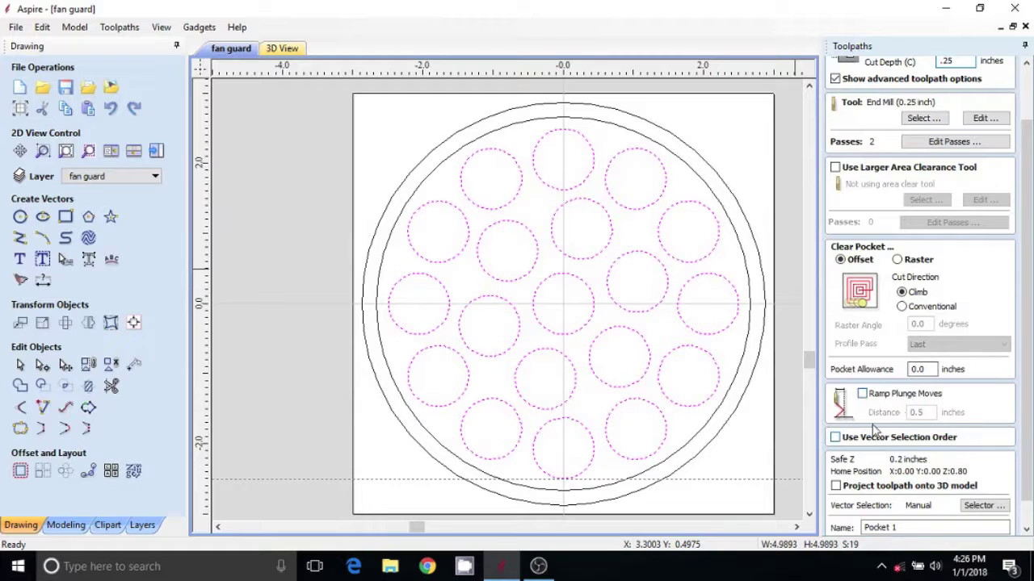
pyautogui.click(861, 394)
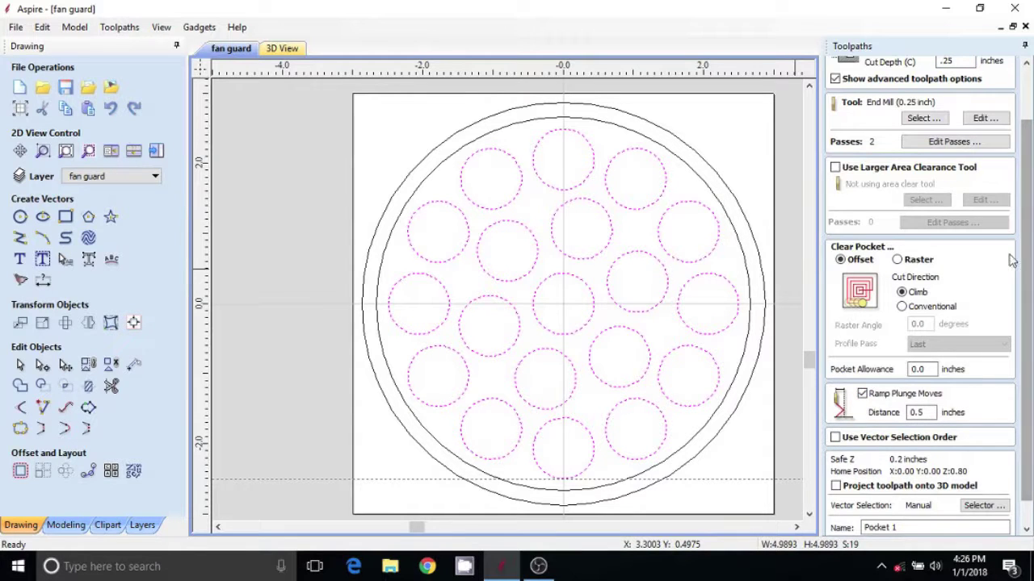
pyautogui.scroll(-1, 1027, 257)
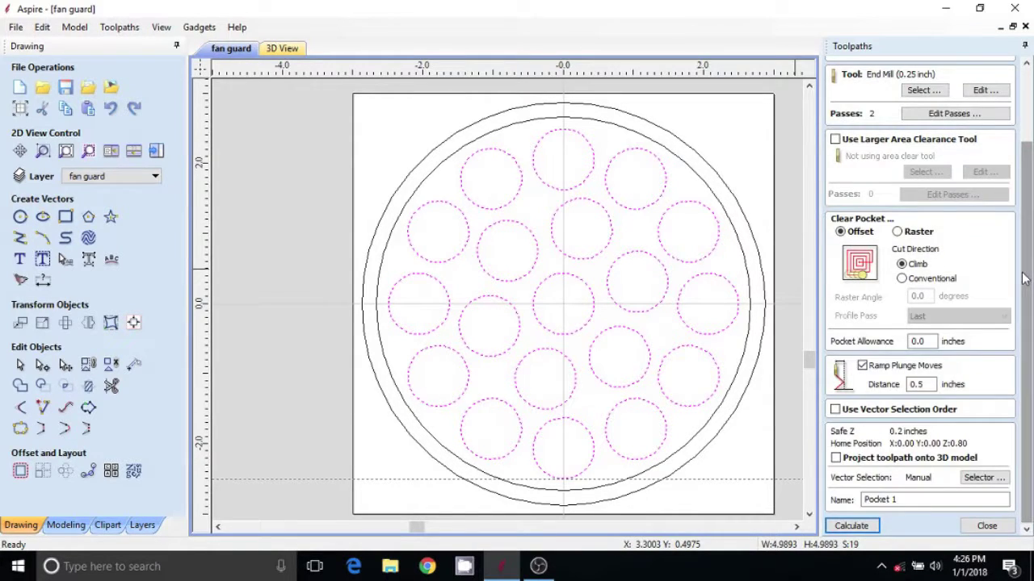
pyautogui.moveTo(905, 500); pyautogui.dragTo(865, 511)
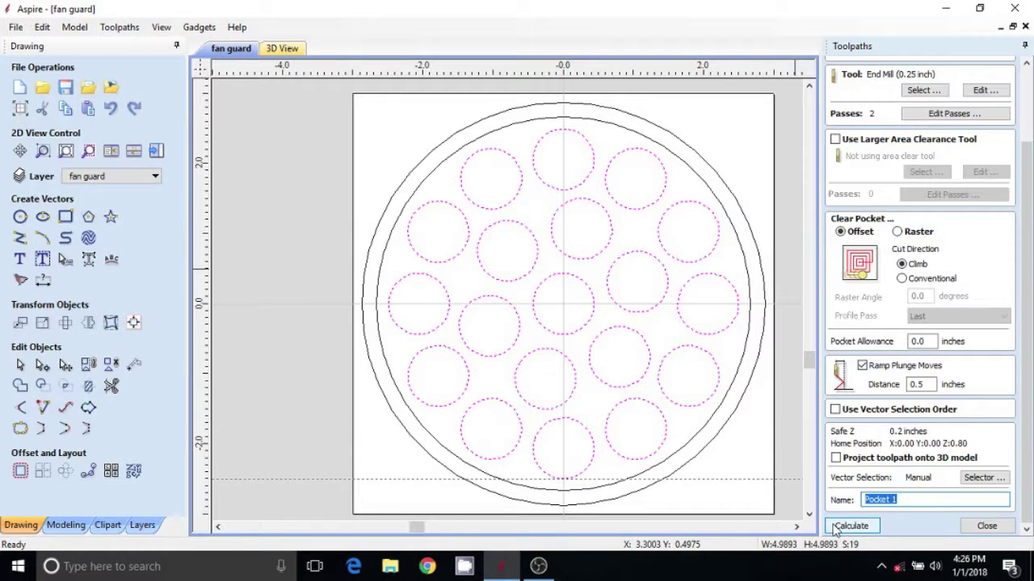
pyautogui.write('cut out circles .25')
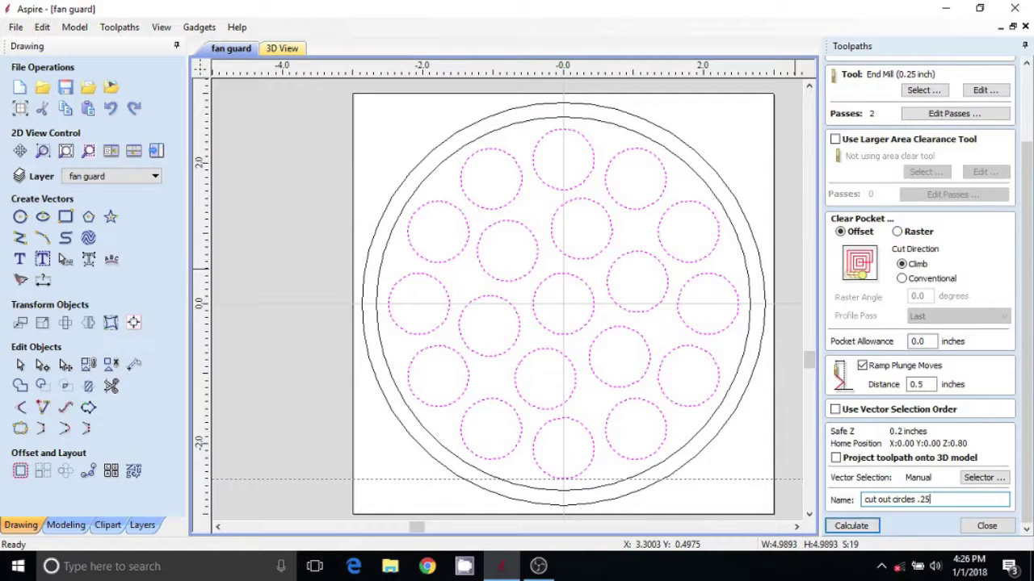
pyautogui.click(860, 525)
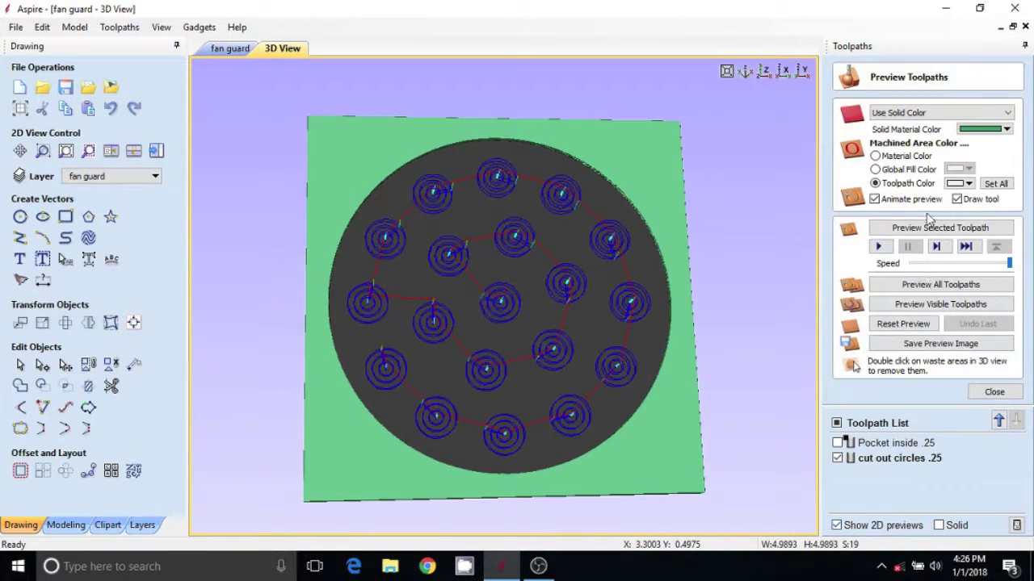
# Step: Simulate the 'cut out circles .25' toolpath in 3D, then go back to the 2D drawing
pyautogui.click(901, 230)
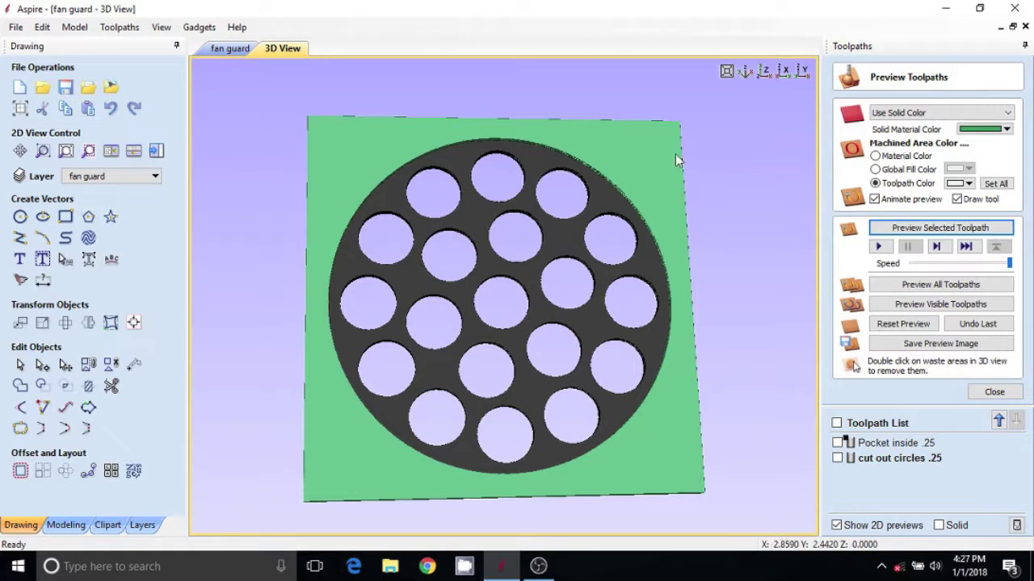
pyautogui.click(994, 393)
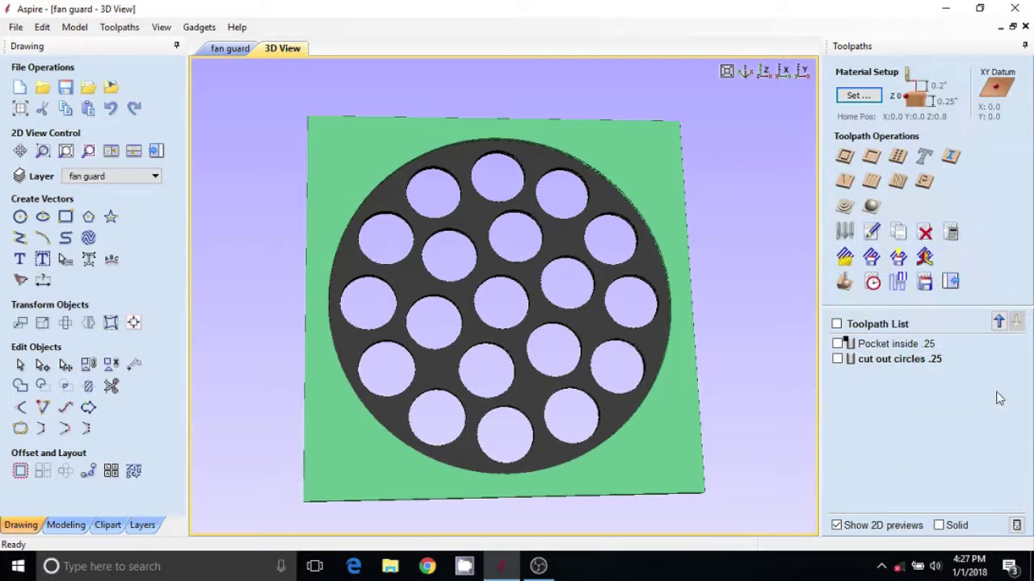
pyautogui.click(218, 50)
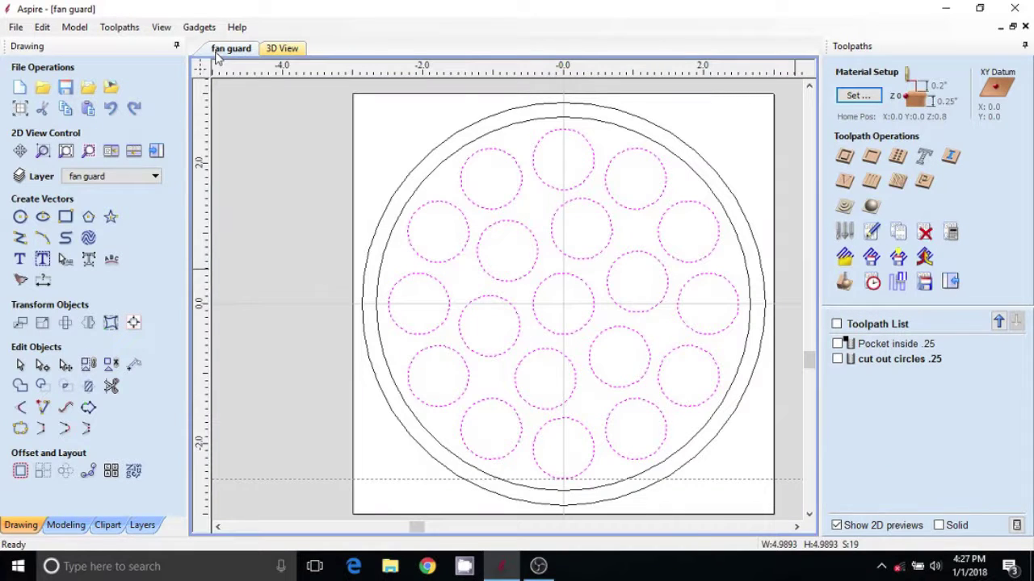
# Step: Start a profile toolpath on the outer boundary circle with smooth 0.3-inch ramps
pyautogui.click(654, 125)
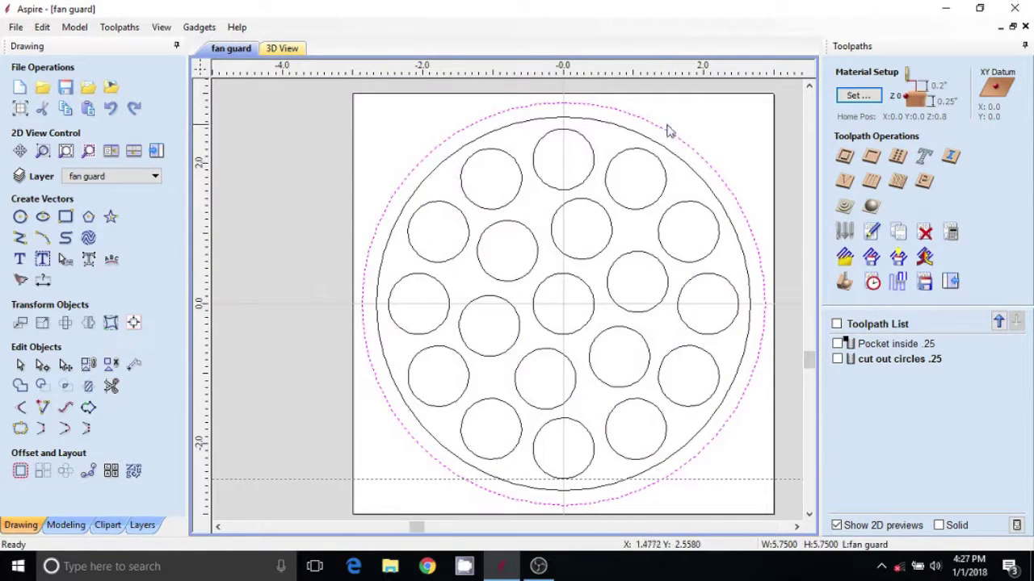
pyautogui.click(870, 158)
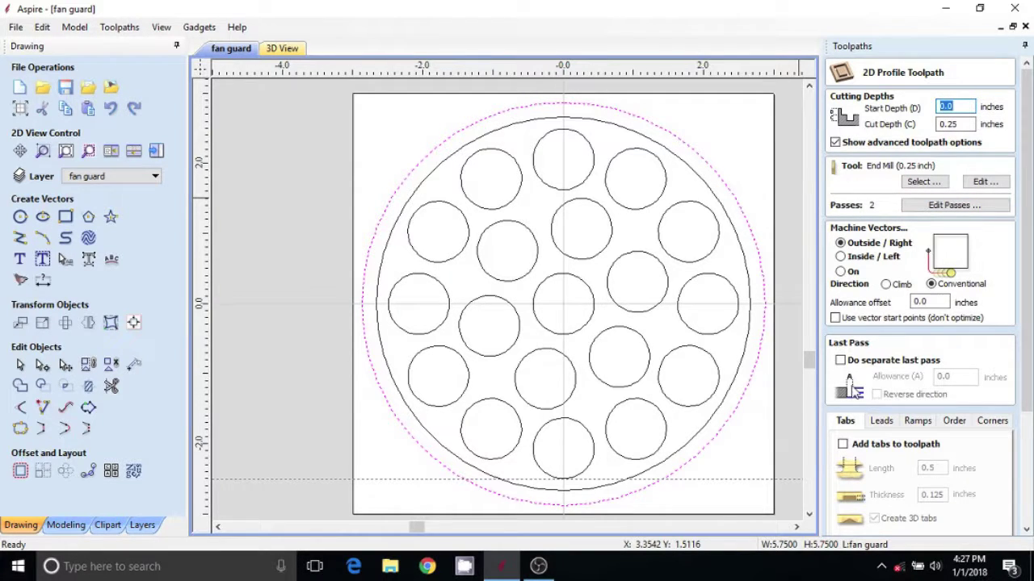
pyautogui.scroll(-3, 908, 385)
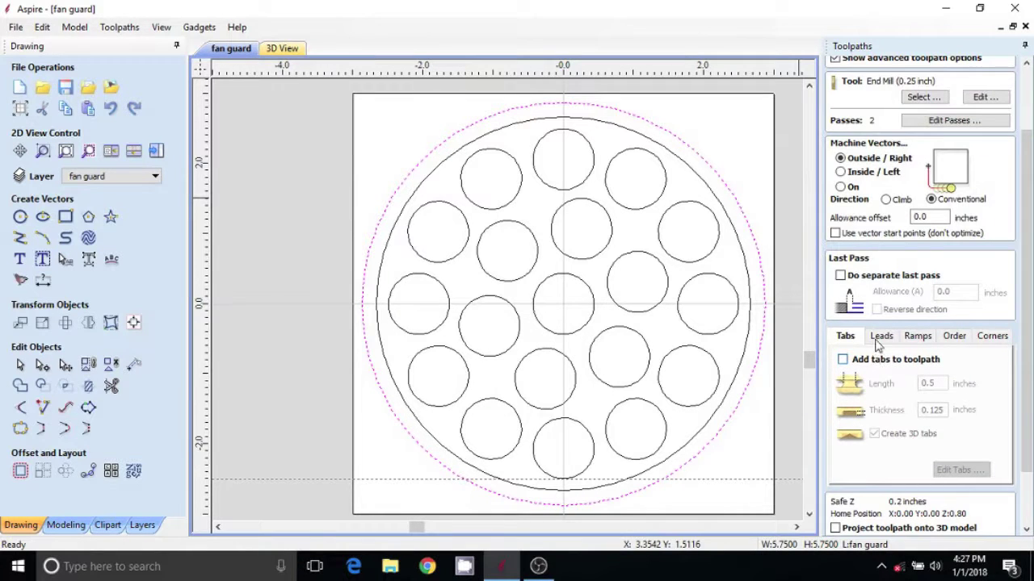
pyautogui.click(917, 337)
pyautogui.click(836, 355)
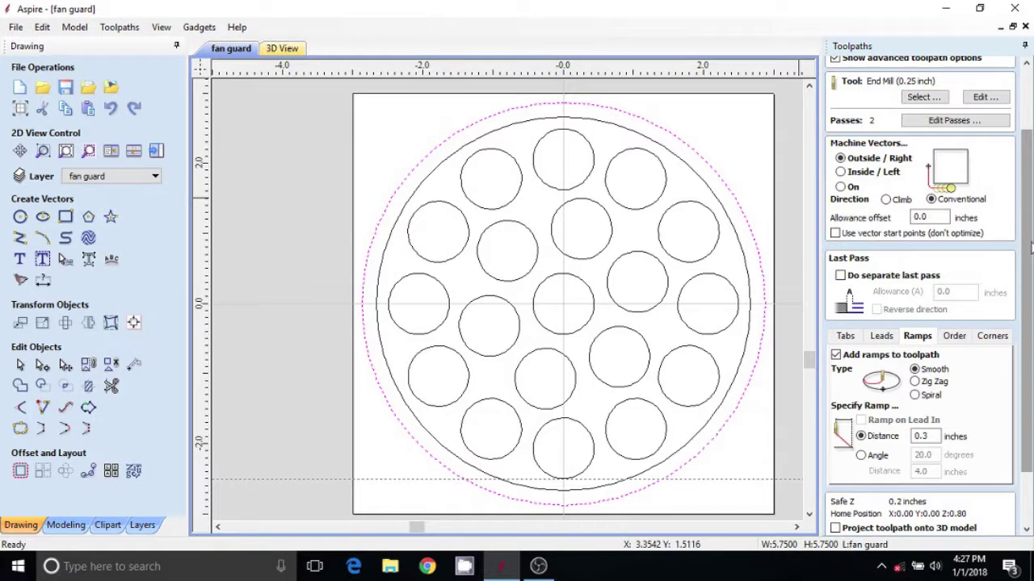
# Step: Turn on tabs 0.3 inch long and .0625 inch thick for the cut-out
pyautogui.scroll(-2, 1030, 315)
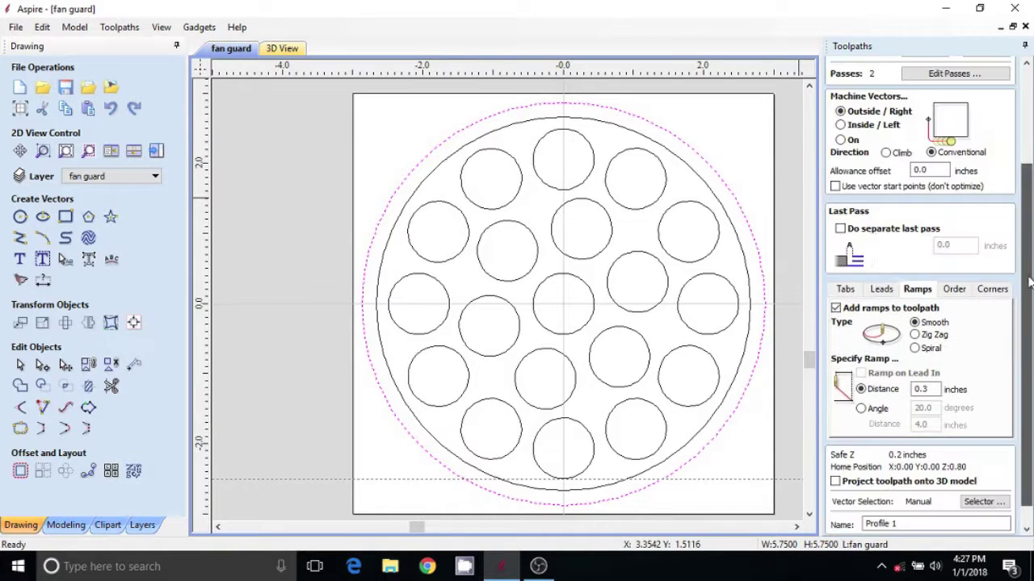
pyautogui.click(846, 291)
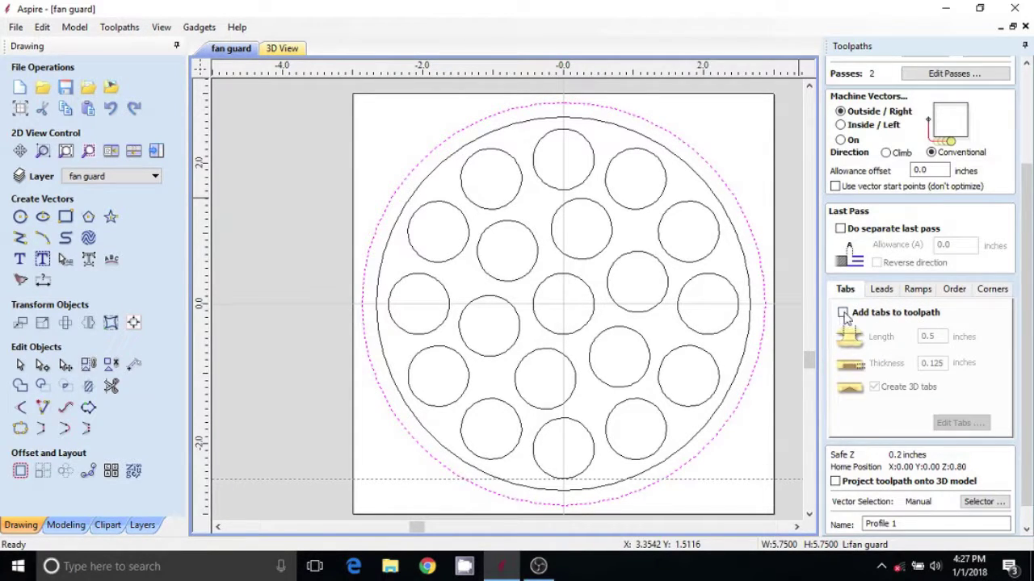
pyautogui.click(842, 313)
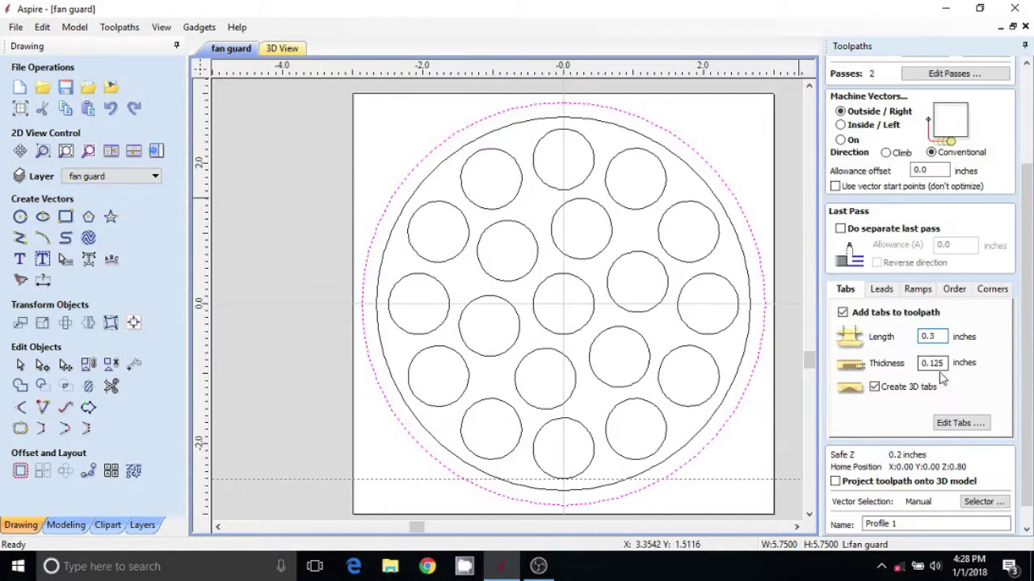
pyautogui.moveTo(943, 363); pyautogui.dragTo(934, 364)
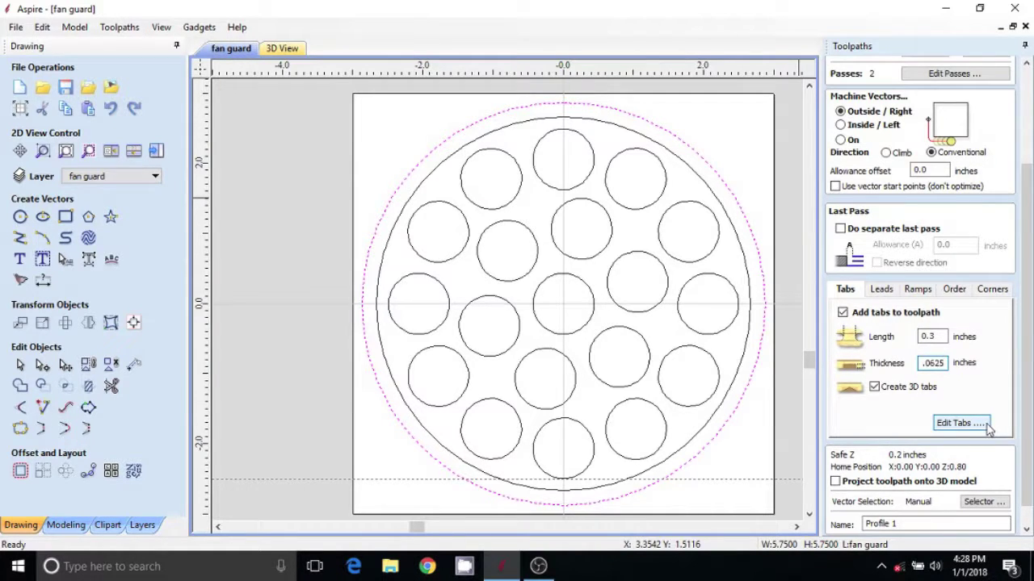
pyautogui.click(961, 423)
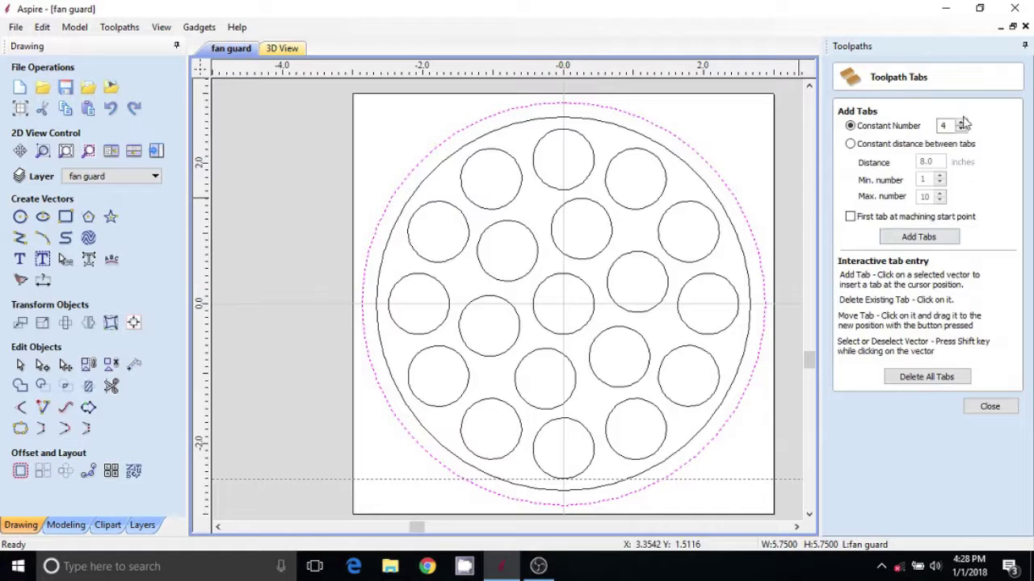
# Step: Place four evenly spaced tabs and calculate the profile toolpath as 'cut out fan guard .25'
pyautogui.click(907, 242)
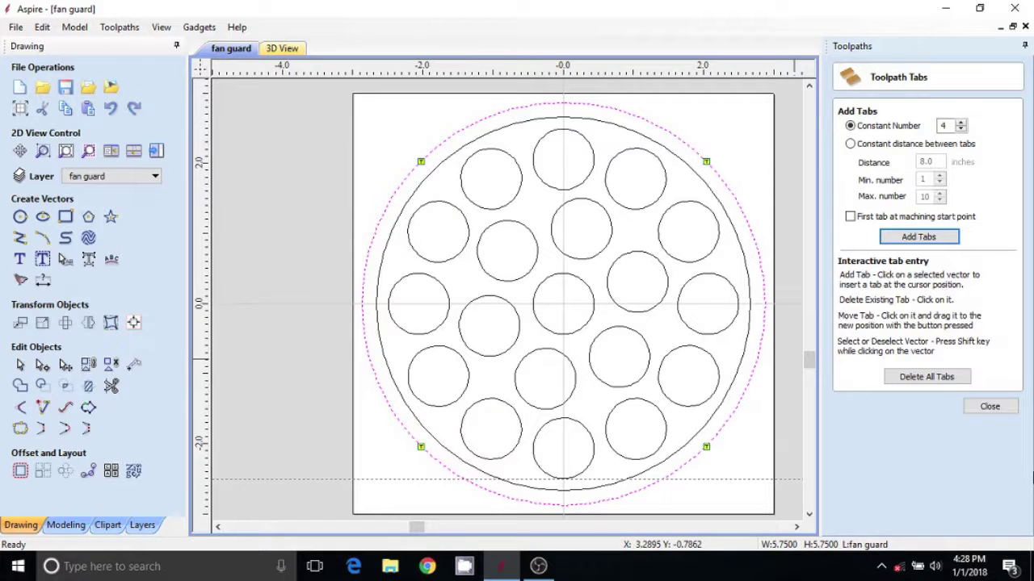
pyautogui.click(990, 406)
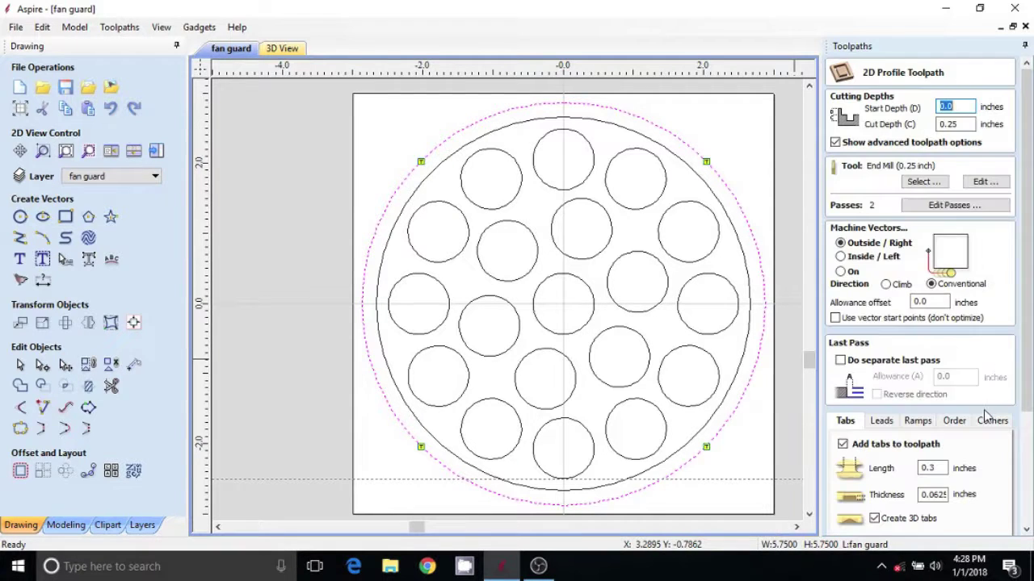
pyautogui.scroll(-5, 952, 387)
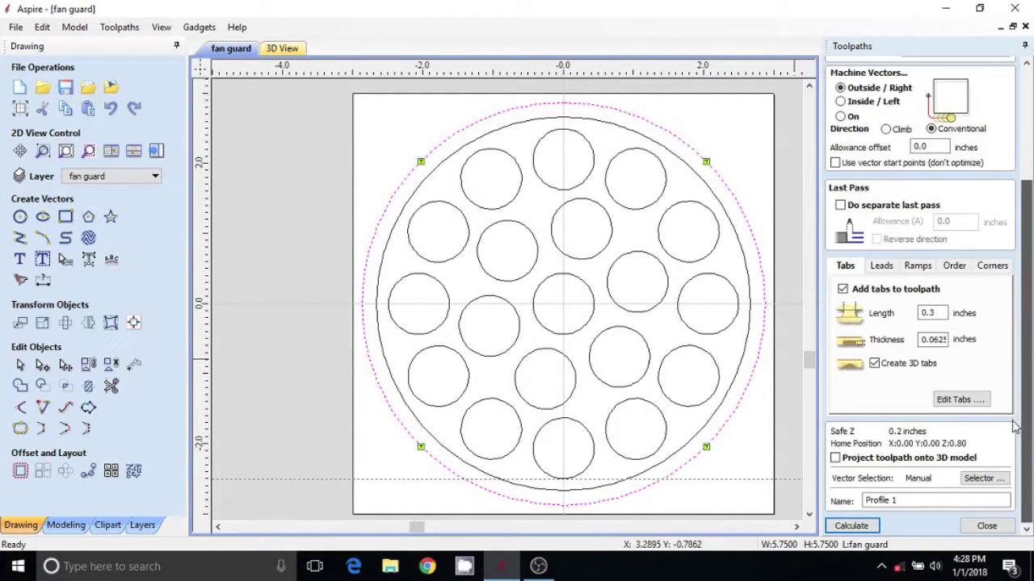
pyautogui.click(896, 500)
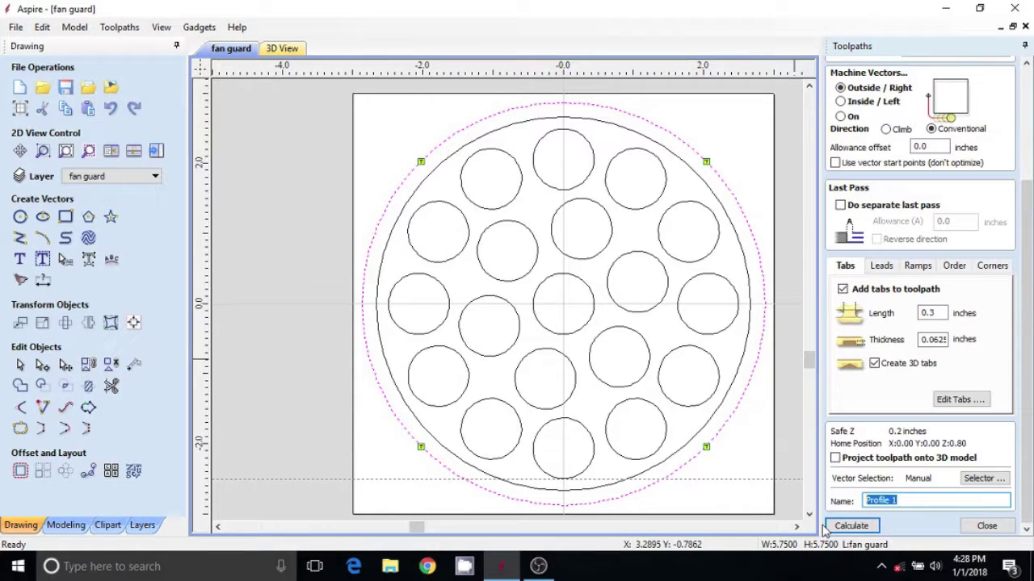
pyautogui.write('cut out fan guard .25')
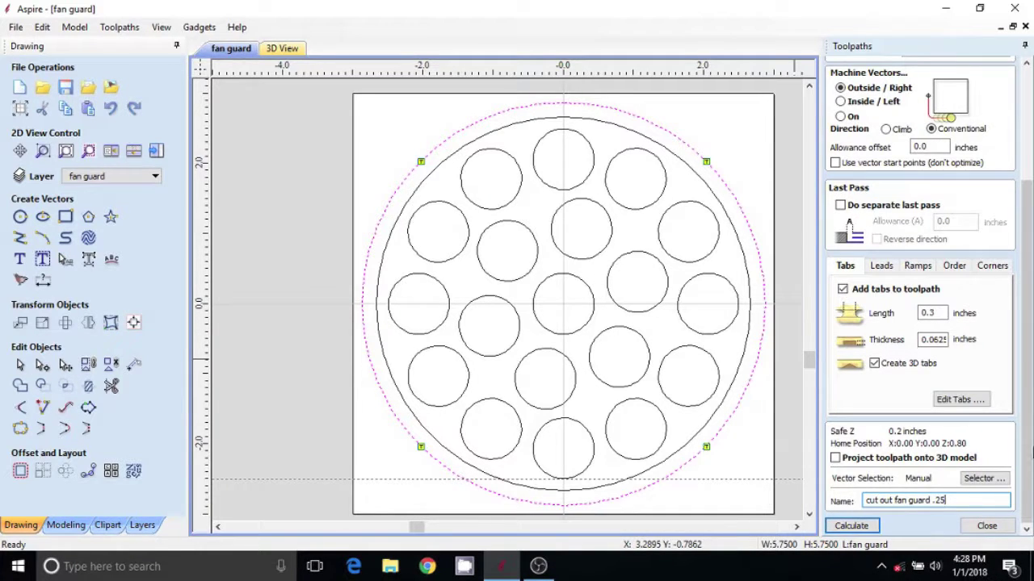
pyautogui.click(859, 528)
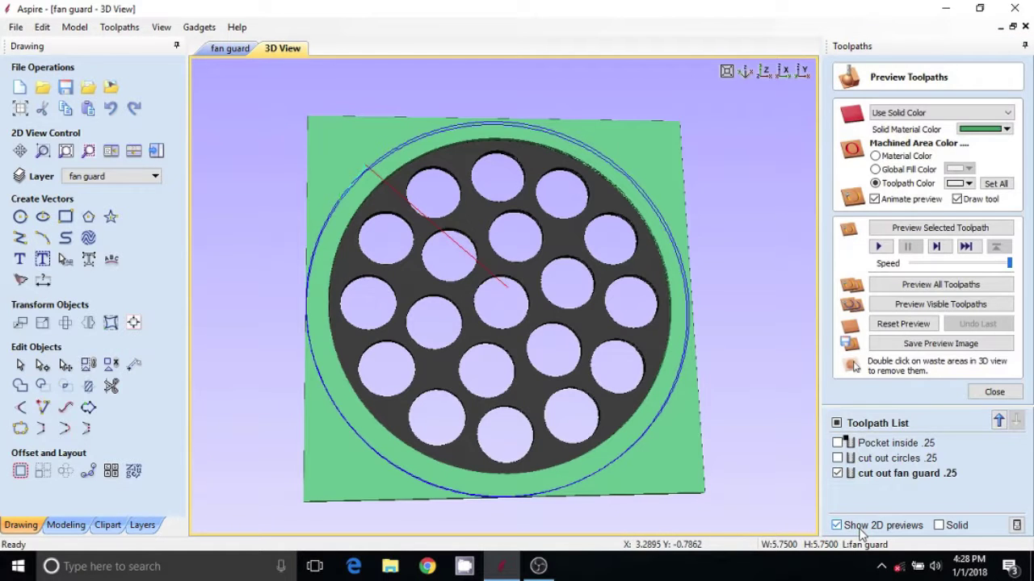
# Step: Run the 3D simulation of the fan guard cut-out and tilt the model to inspect the cut
pyautogui.click(914, 228)
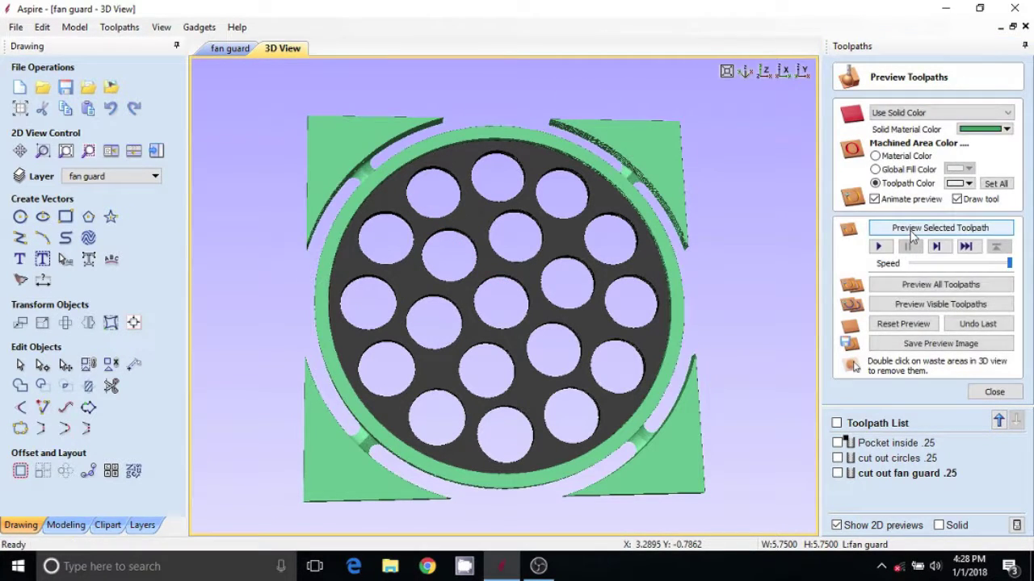
pyautogui.moveTo(683, 143); pyautogui.dragTo(599, 277)
pyautogui.scroll(5, 599, 277)
pyautogui.scroll(-4, 598, 277)
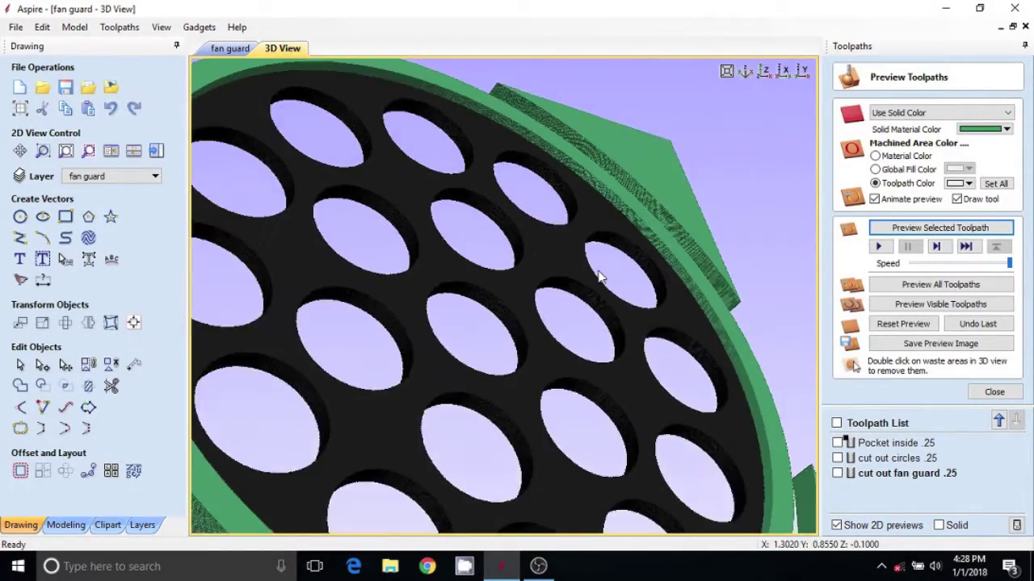
pyautogui.scroll(2, 549, 252)
# Step: View the freed, tabbed fan guard from top-down and steep angles, then close the preview
pyautogui.moveTo(549, 252); pyautogui.dragTo(482, 294)
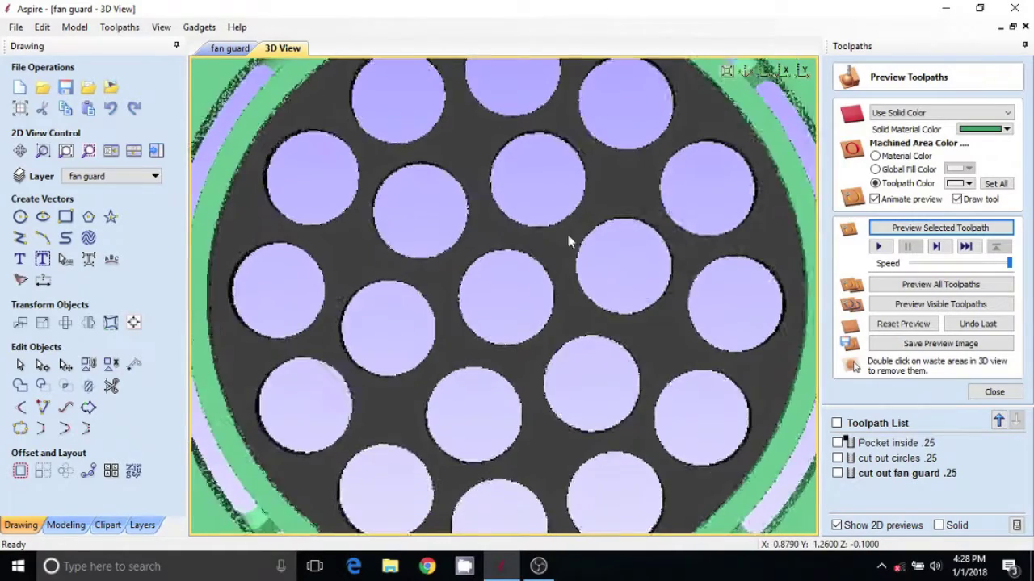
pyautogui.scroll(-3, 560, 245)
pyautogui.moveTo(604, 196); pyautogui.dragTo(247, 392)
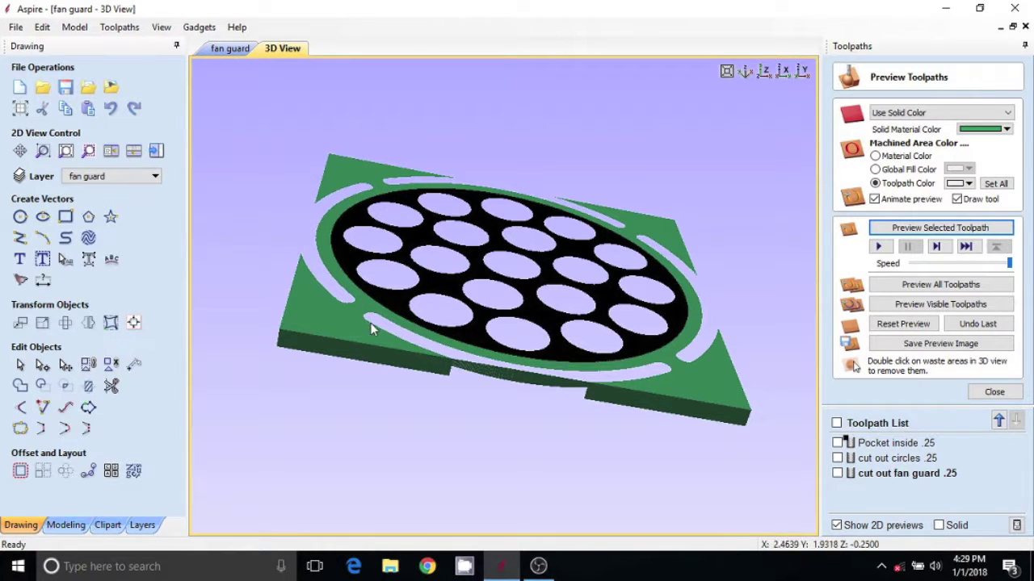
pyautogui.moveTo(312, 357); pyautogui.dragTo(439, 239)
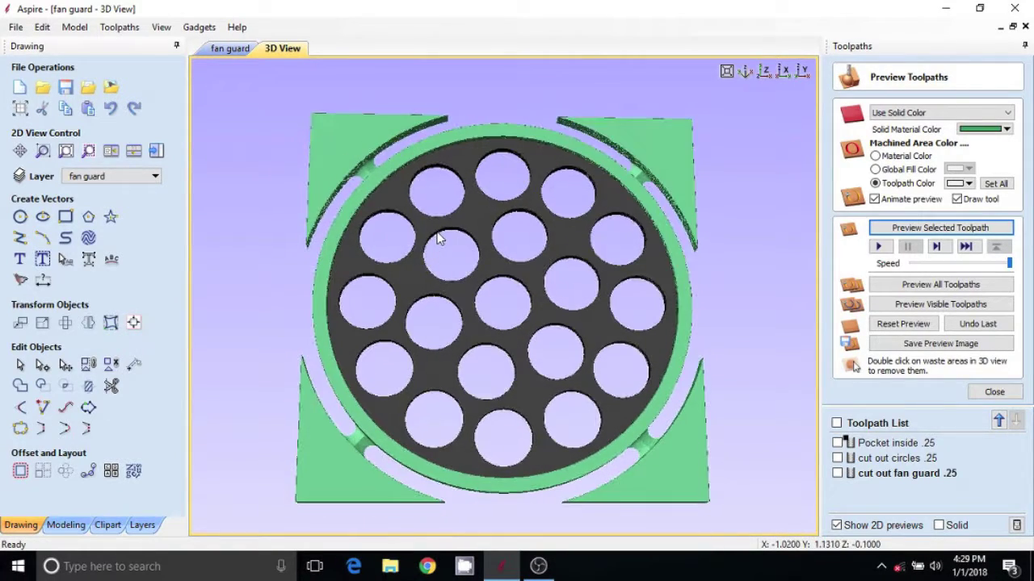
pyautogui.moveTo(584, 167); pyautogui.dragTo(541, 223)
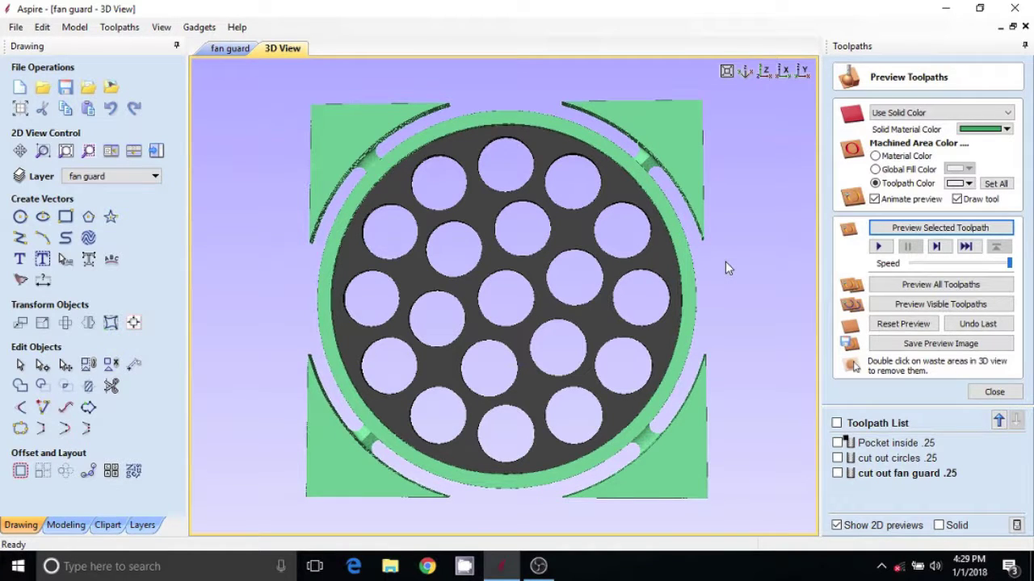
pyautogui.click(990, 394)
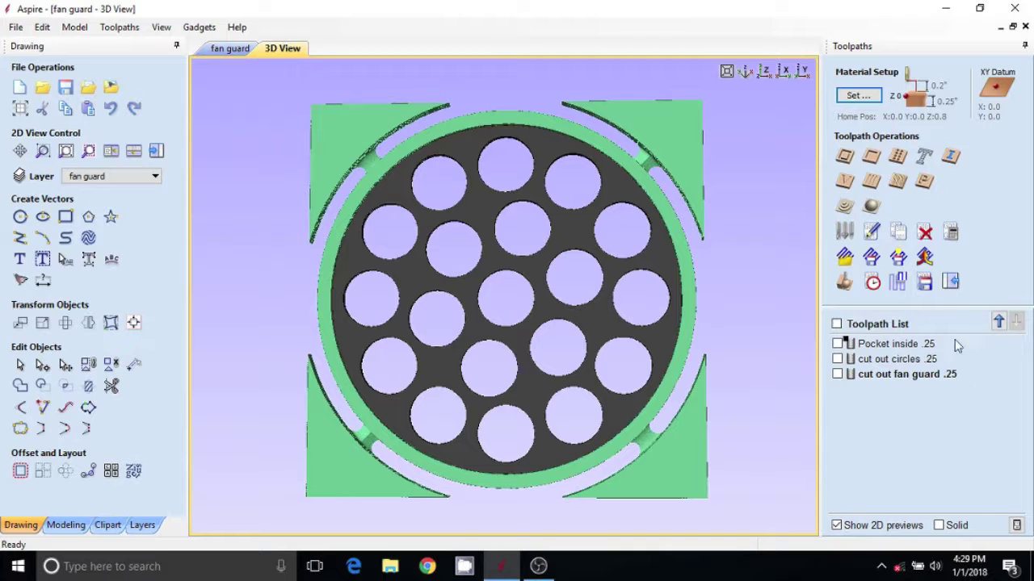
# Step: Tick Pocket inside .25, cut out circles .25 and cut out fan guard .25 for output
pyautogui.click(923, 284)
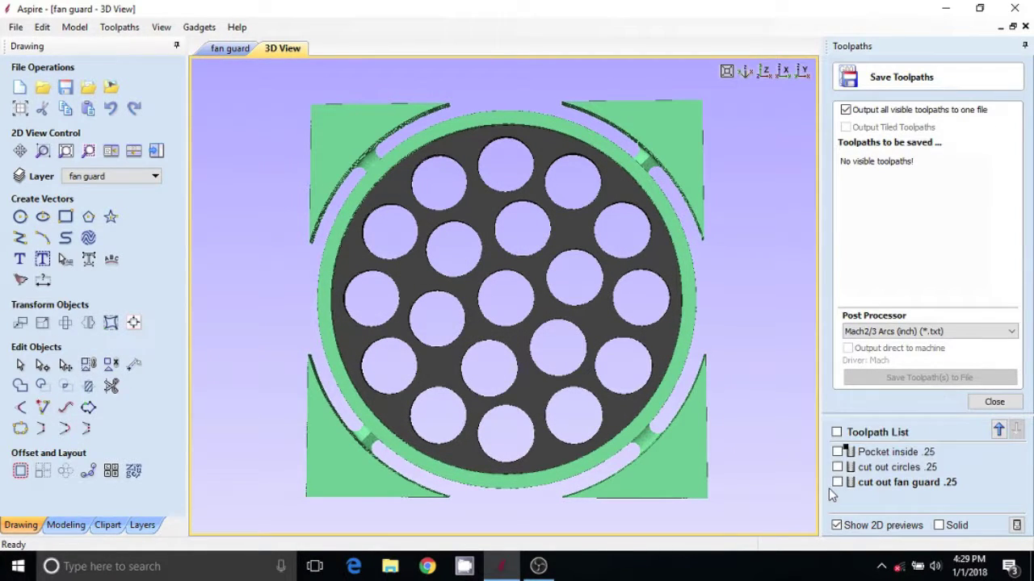
pyautogui.click(838, 453)
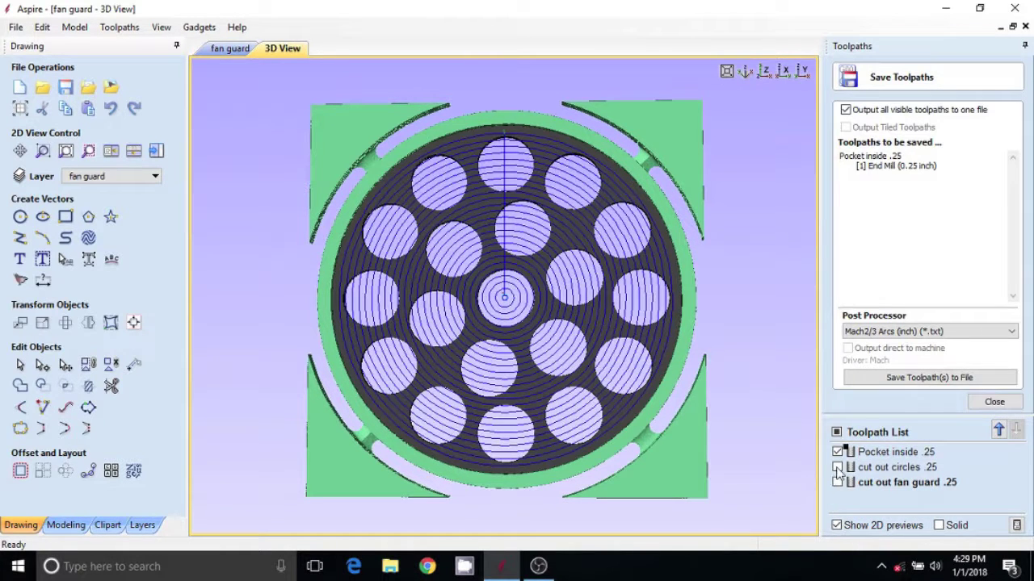
pyautogui.click(837, 468)
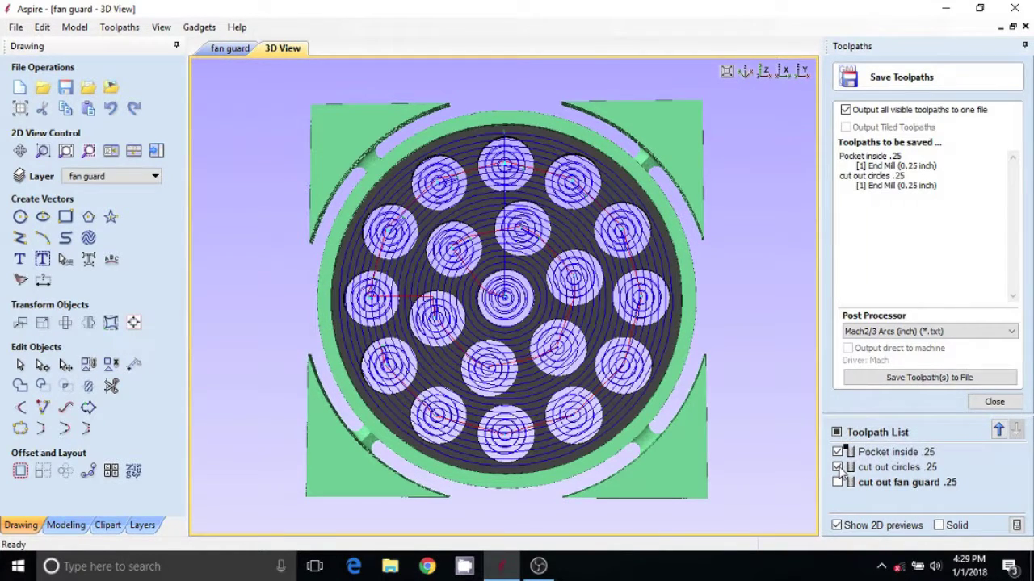
pyautogui.click(837, 482)
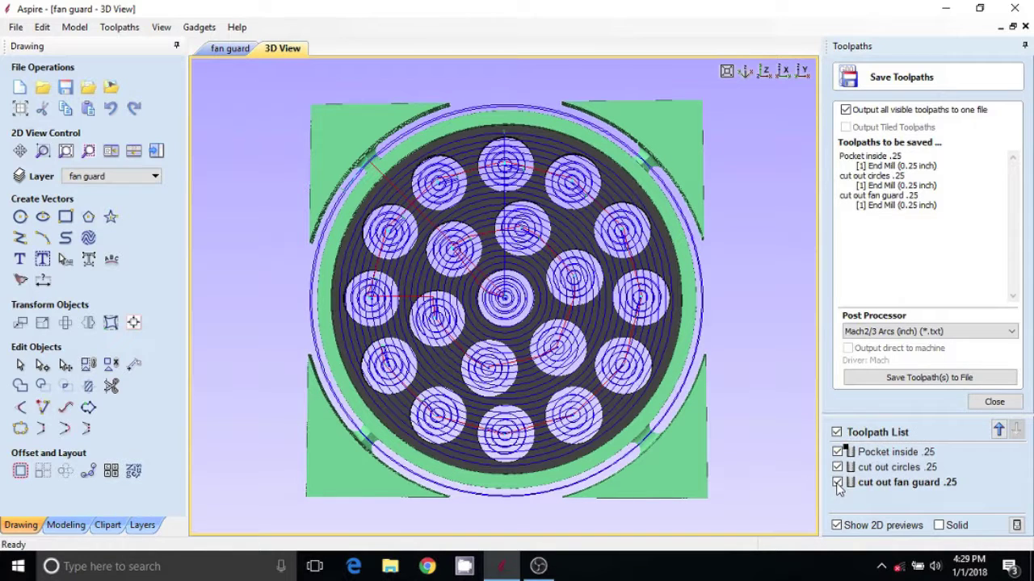
pyautogui.click(838, 482)
pyautogui.click(838, 482)
pyautogui.click(903, 378)
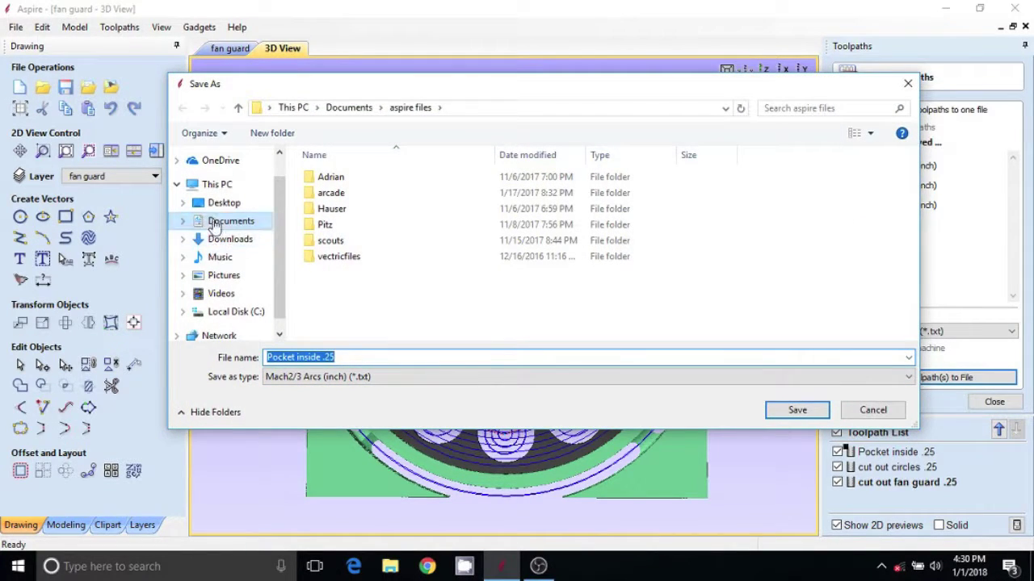
# Step: Save the three toolpaths to the Desktop as the Mach2/3 Arcs (inch) file 'fan guard'
pyautogui.click(219, 205)
pyautogui.click(352, 357)
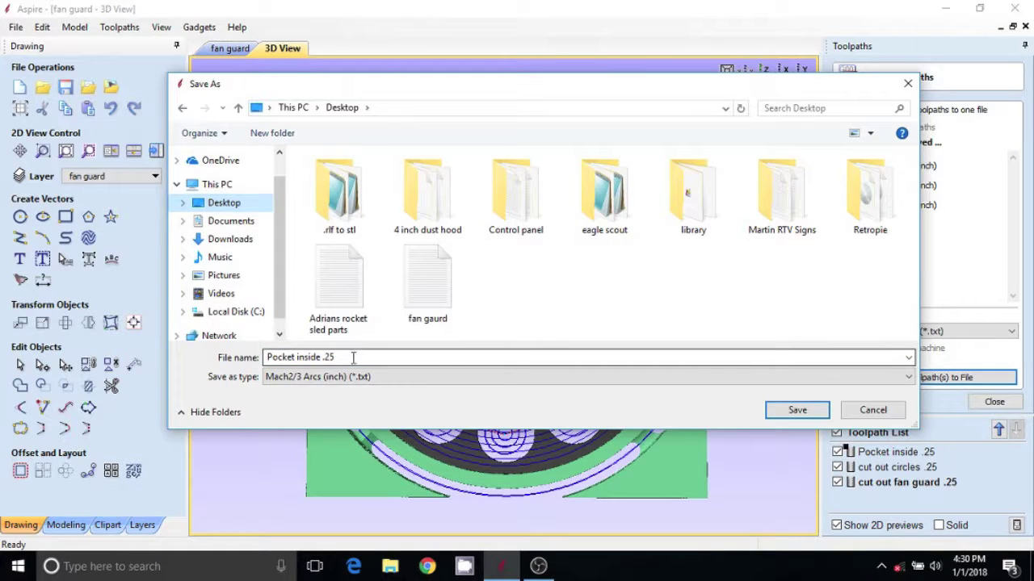
pyautogui.moveTo(353, 356); pyautogui.dragTo(267, 374)
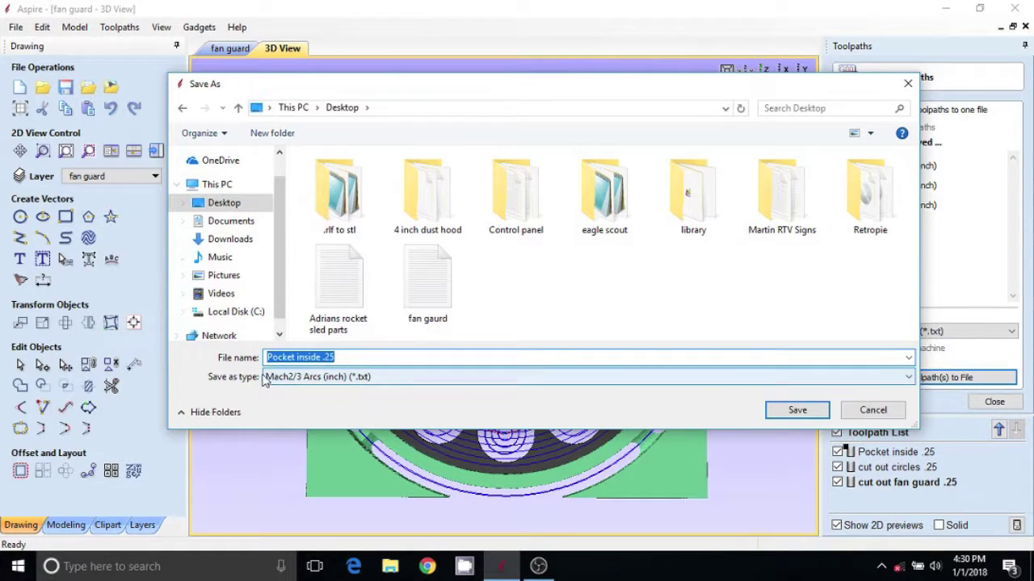
pyautogui.write('fan ')
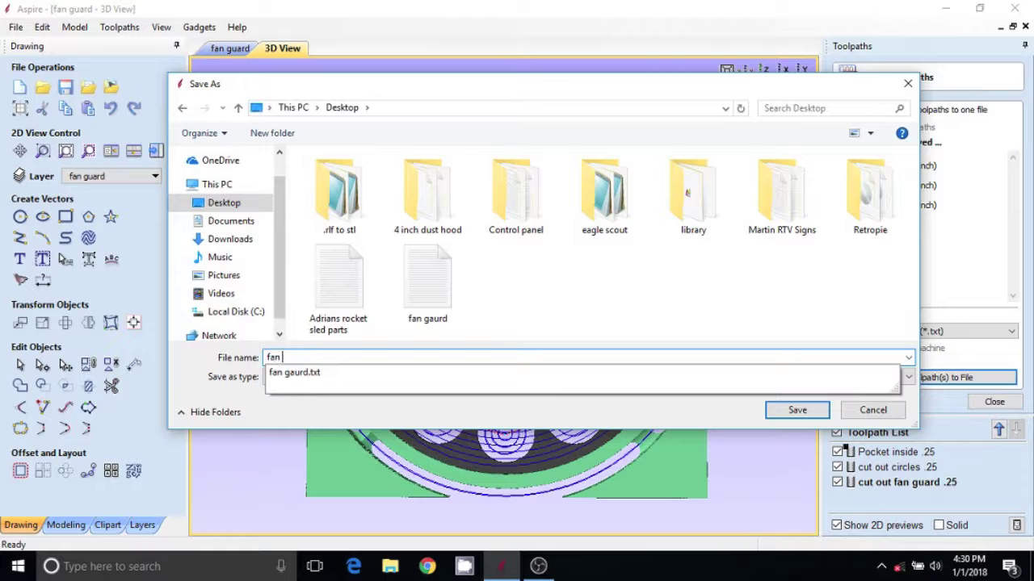
pyautogui.write('guard')
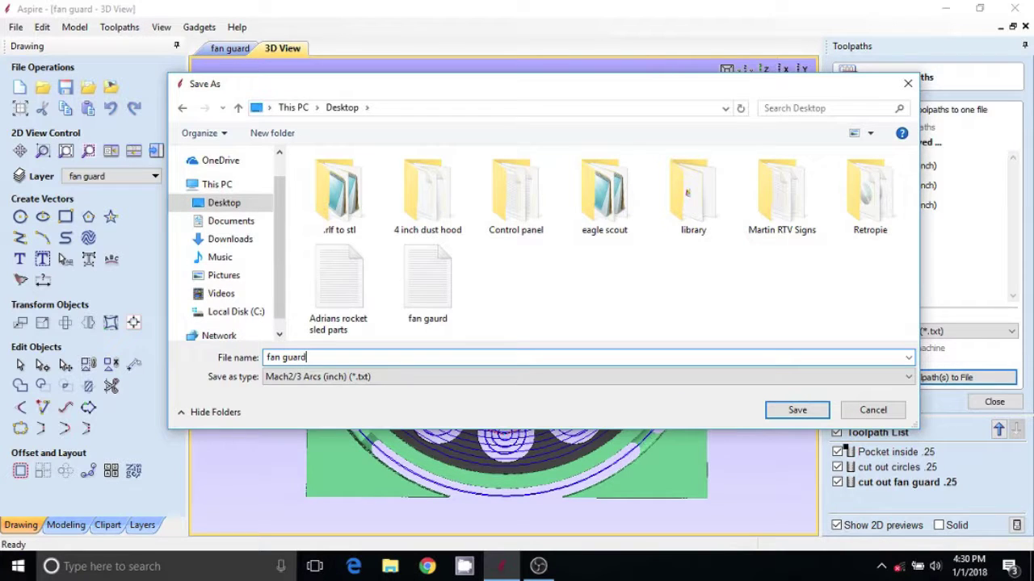
pyautogui.click(792, 417)
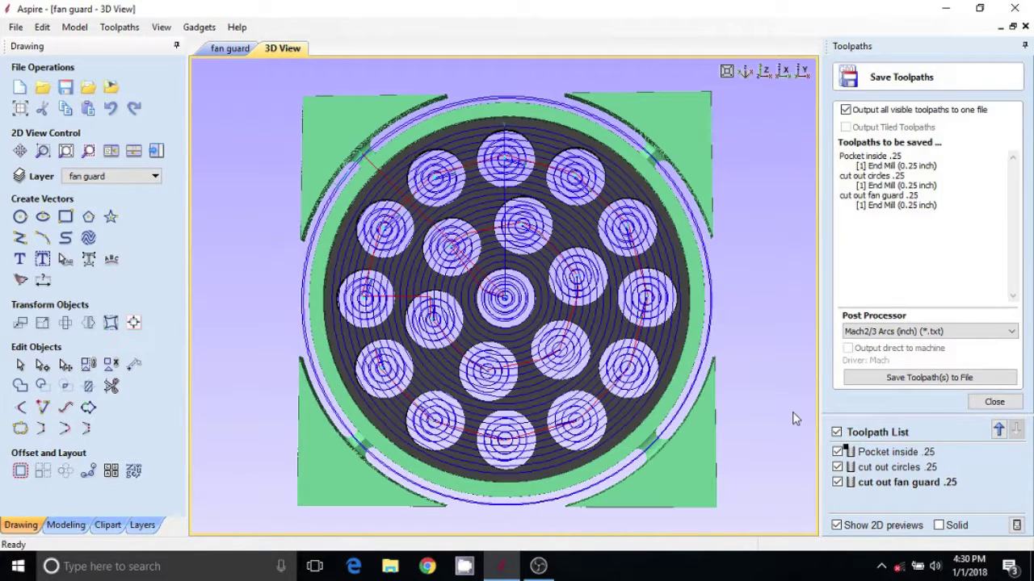